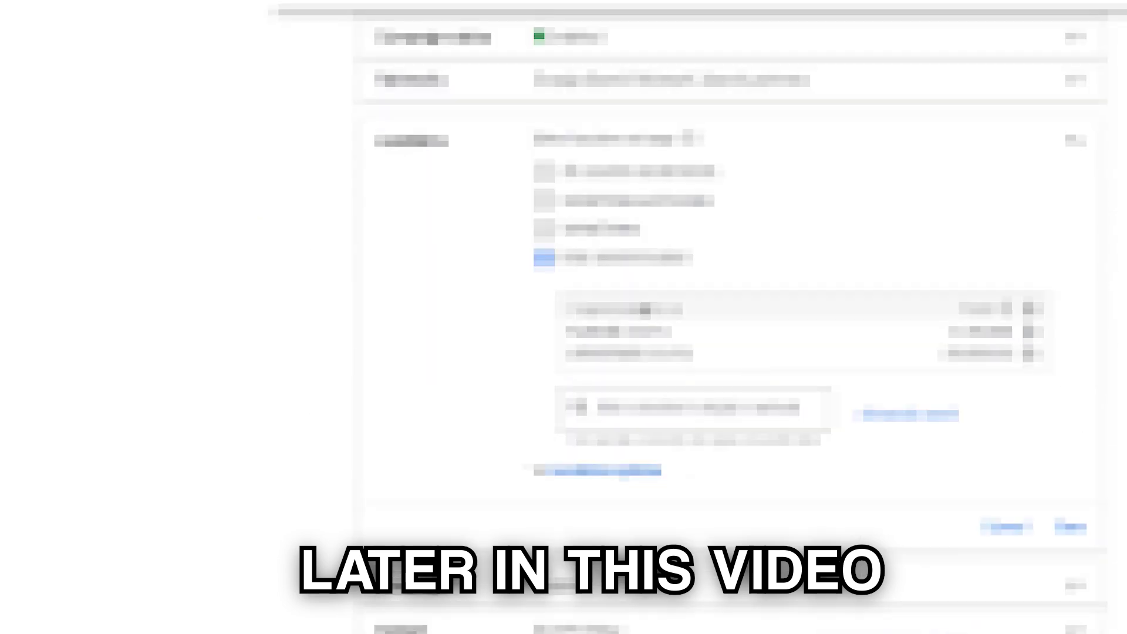
scroll(734, 317, "down", 5)
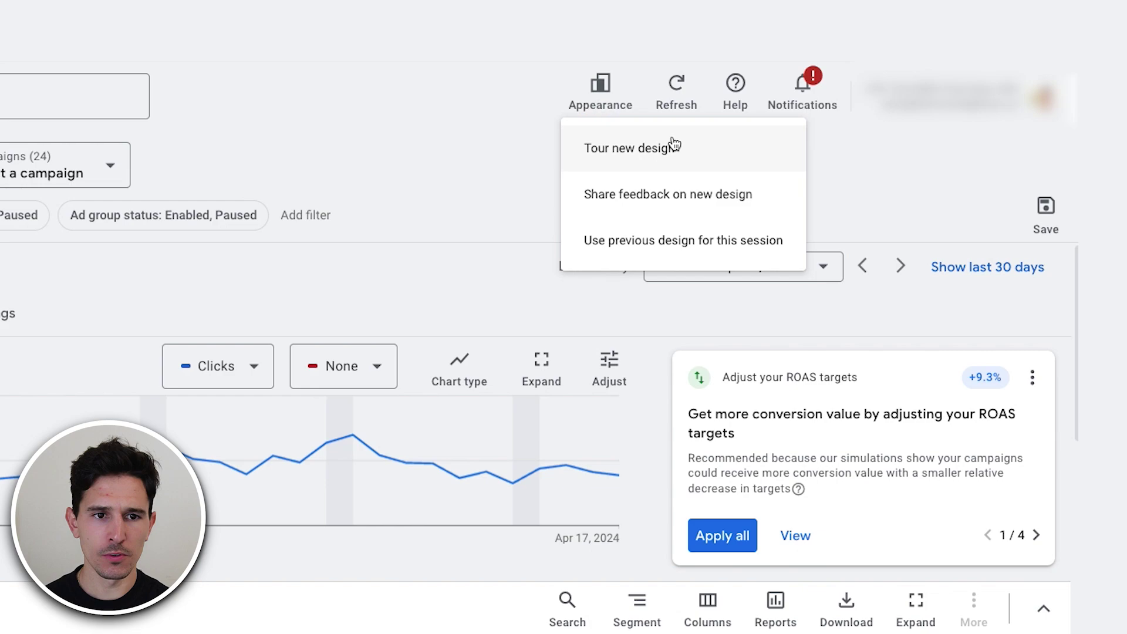
Revert to the previous design for this session and dismiss the new-design banner
left_click(537, 347)
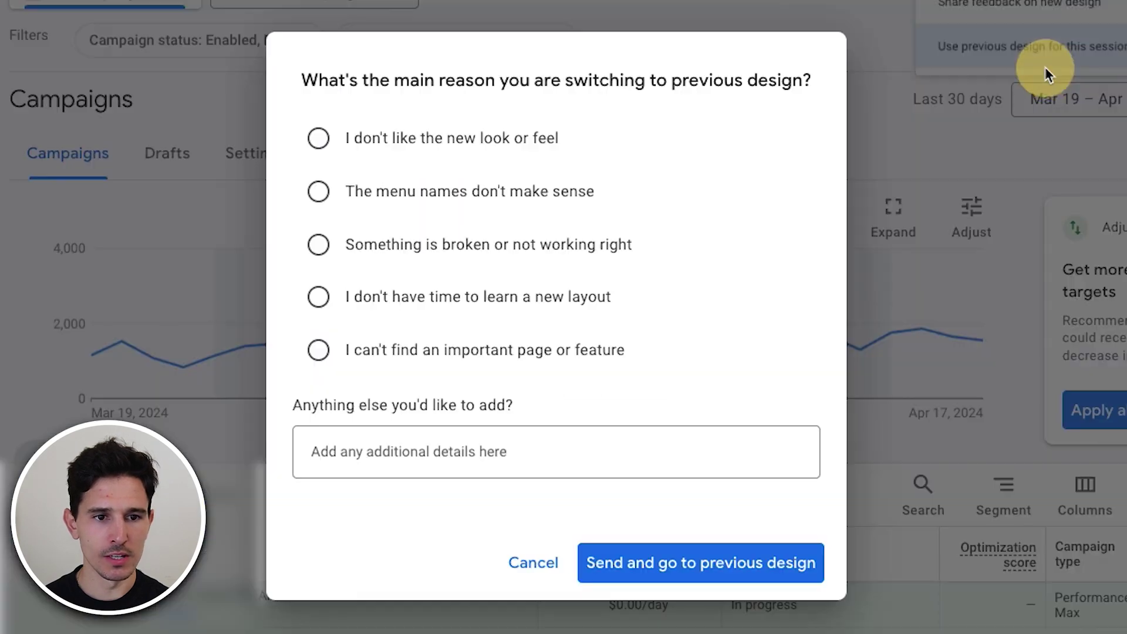
left_click(649, 564)
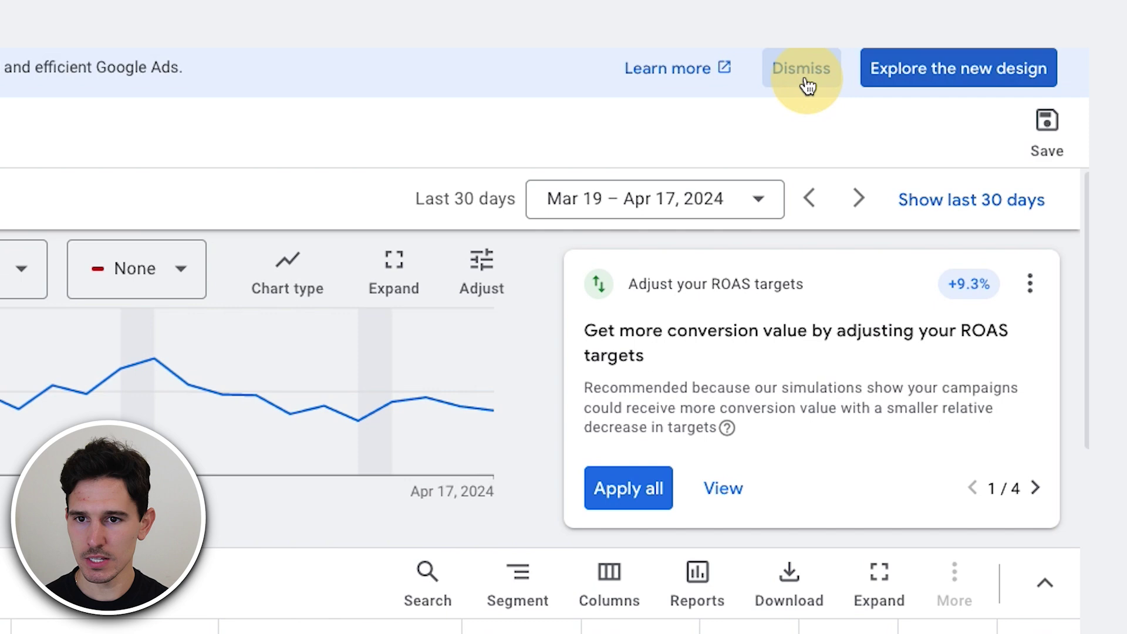
left_click(807, 85)
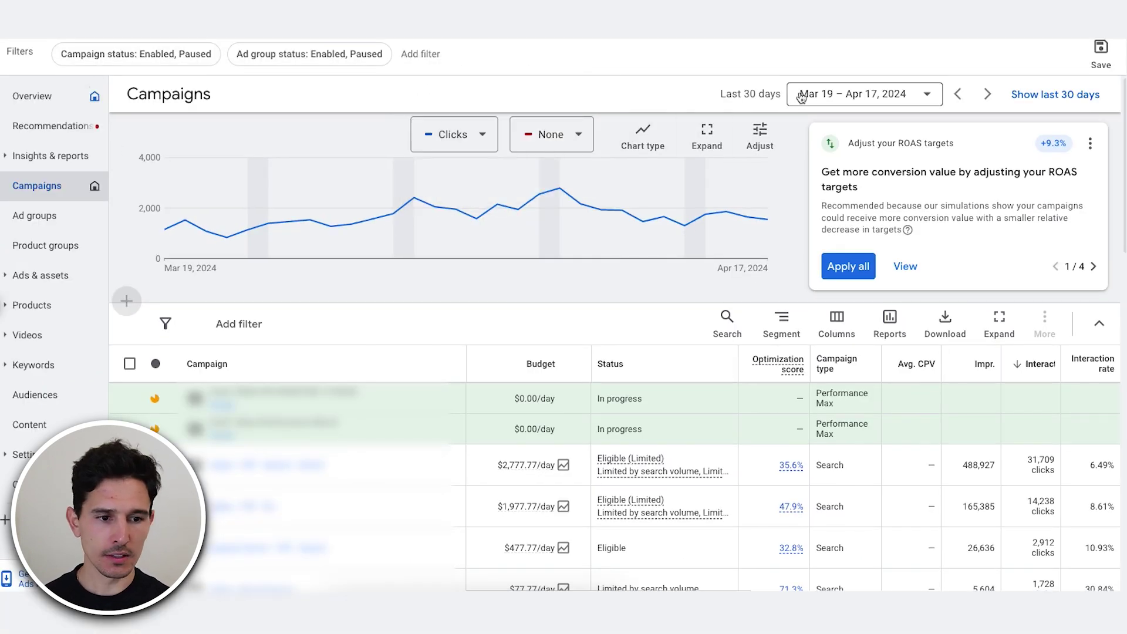
Scroll to the totals row and select the 81,372.06 total conversion value
scroll(558, 312, "down", 15)
scroll(639, 346, "right", 5)
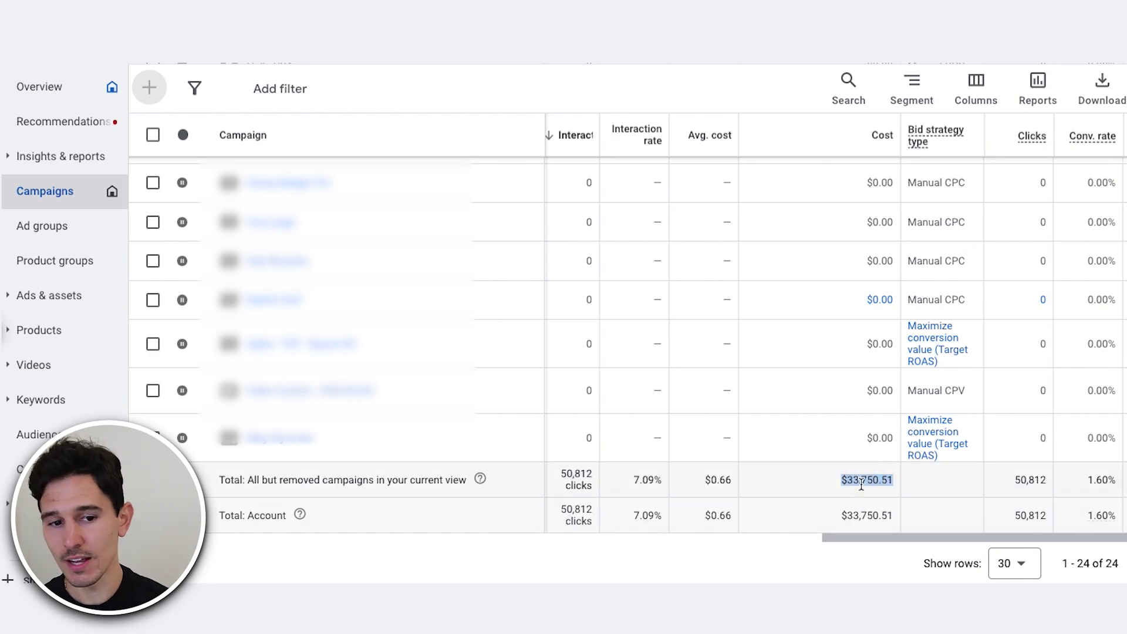
left_click_drag(876, 537, 941, 535)
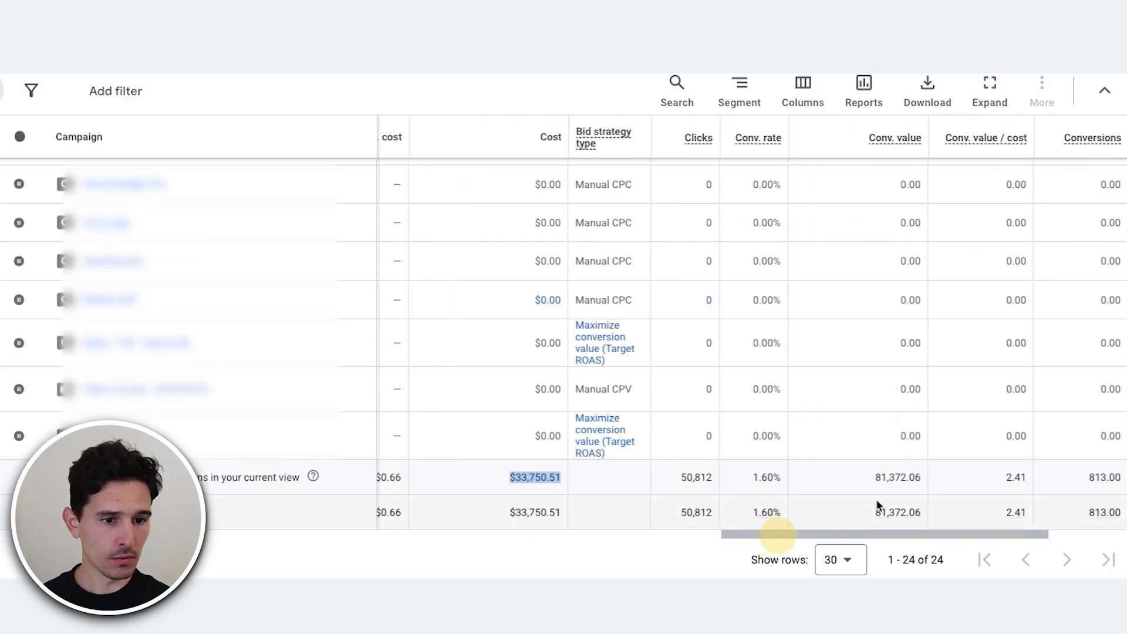
double_click(898, 476)
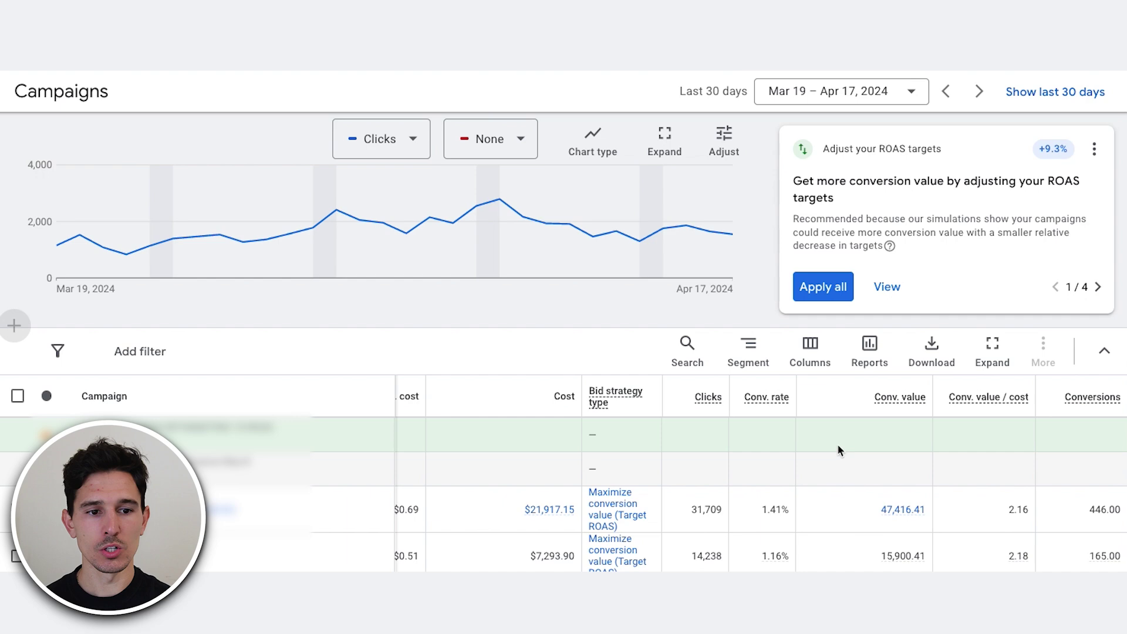
Remove Interaction rate, Avg. cost, Optimization score and Bid strategy type from the table's columns
left_click(822, 359)
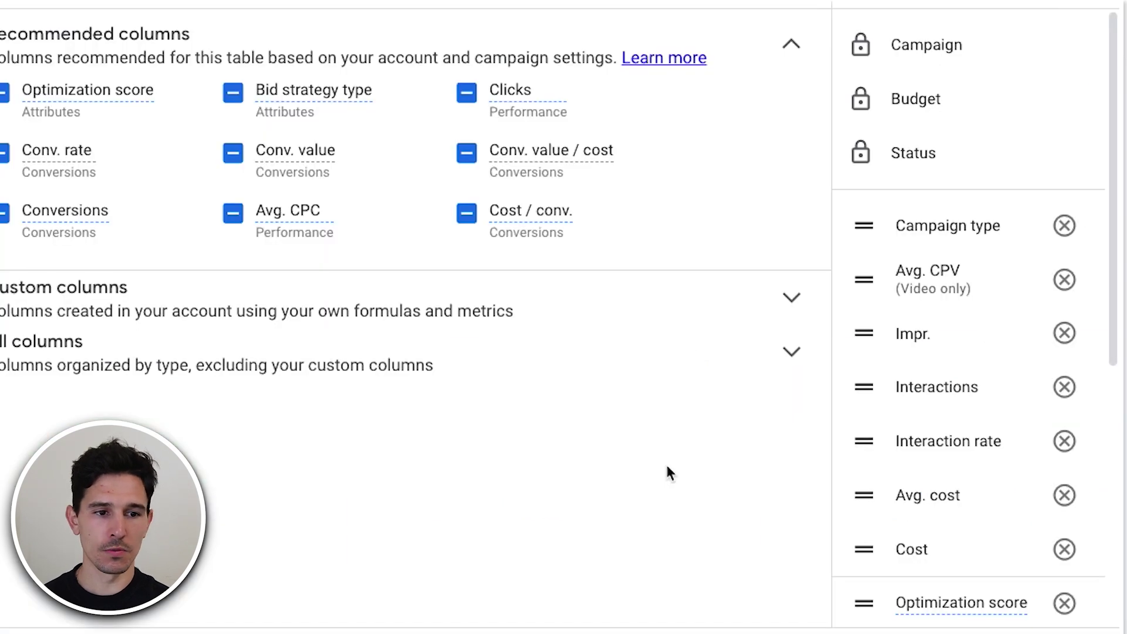
scroll(1039, 304, "down", 5)
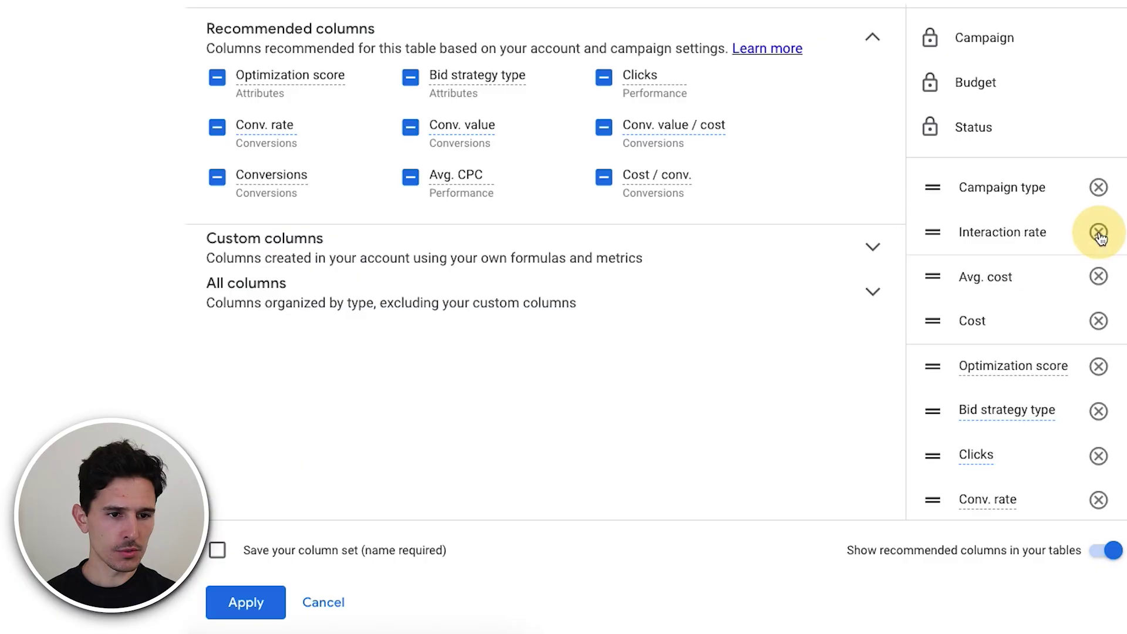
left_click(1097, 232)
left_click(1097, 232)
left_click(1098, 233)
left_click(1098, 233)
left_click(1099, 233)
left_click(1099, 233)
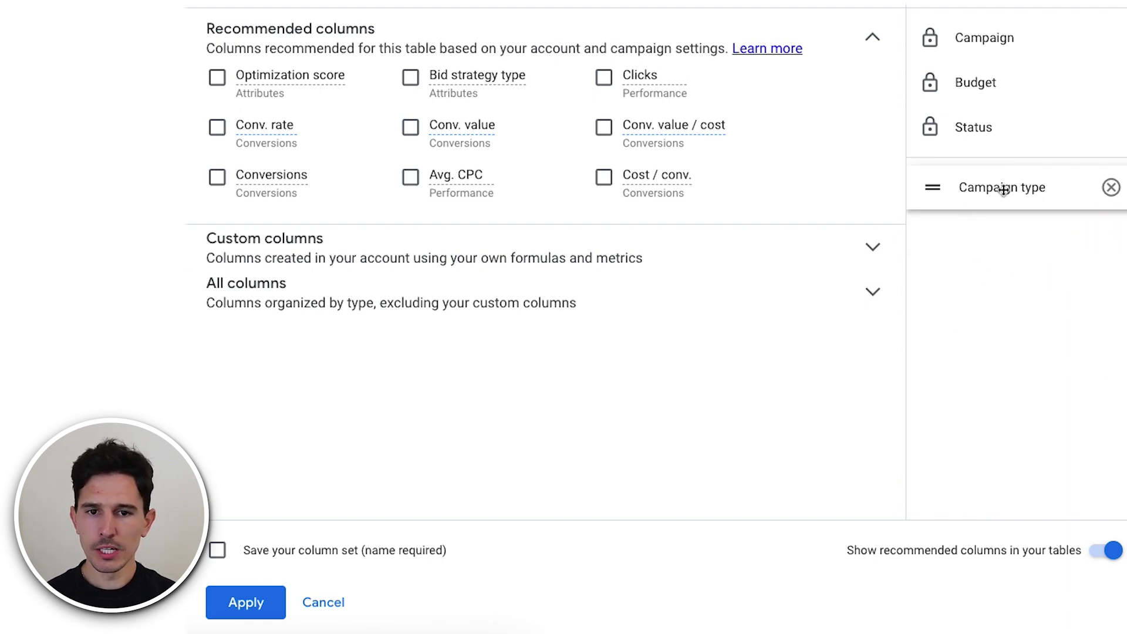
Add Optimization score, Conv. value, Conv. value / cost, Avg. CPC, Conv. rate and Clicks columns
left_click(216, 78)
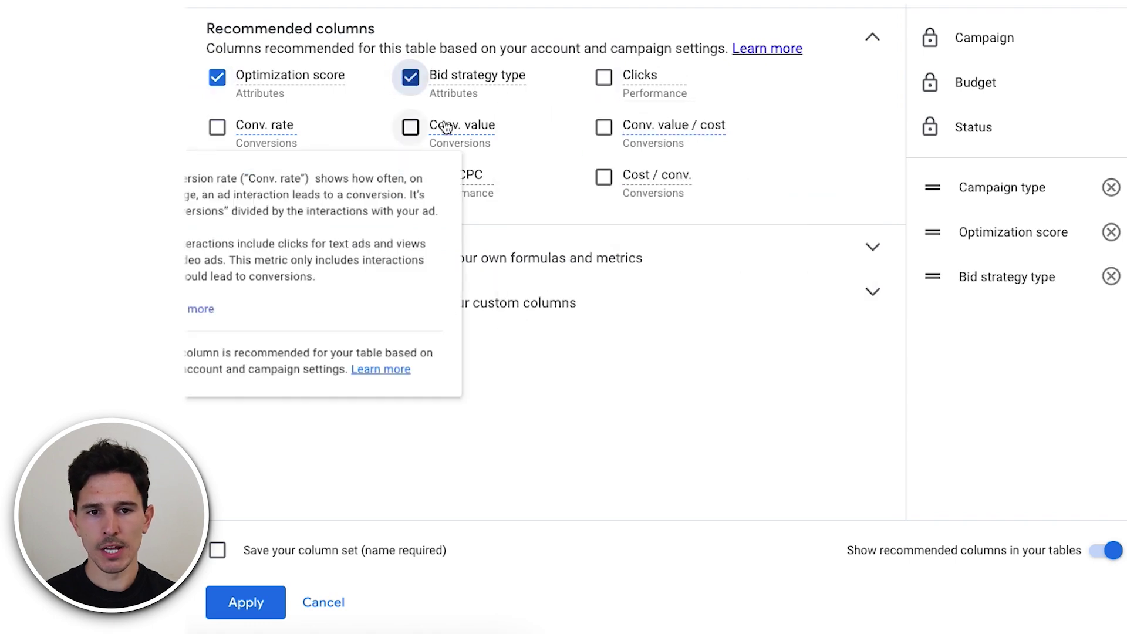
left_click(411, 127)
left_click(607, 129)
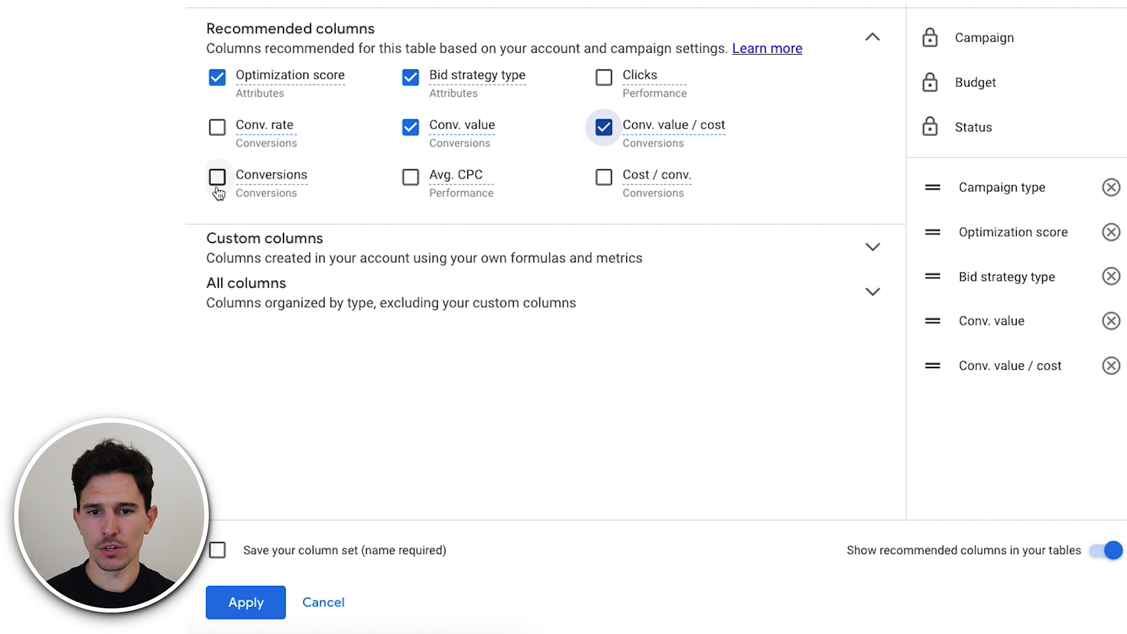
left_click(410, 177)
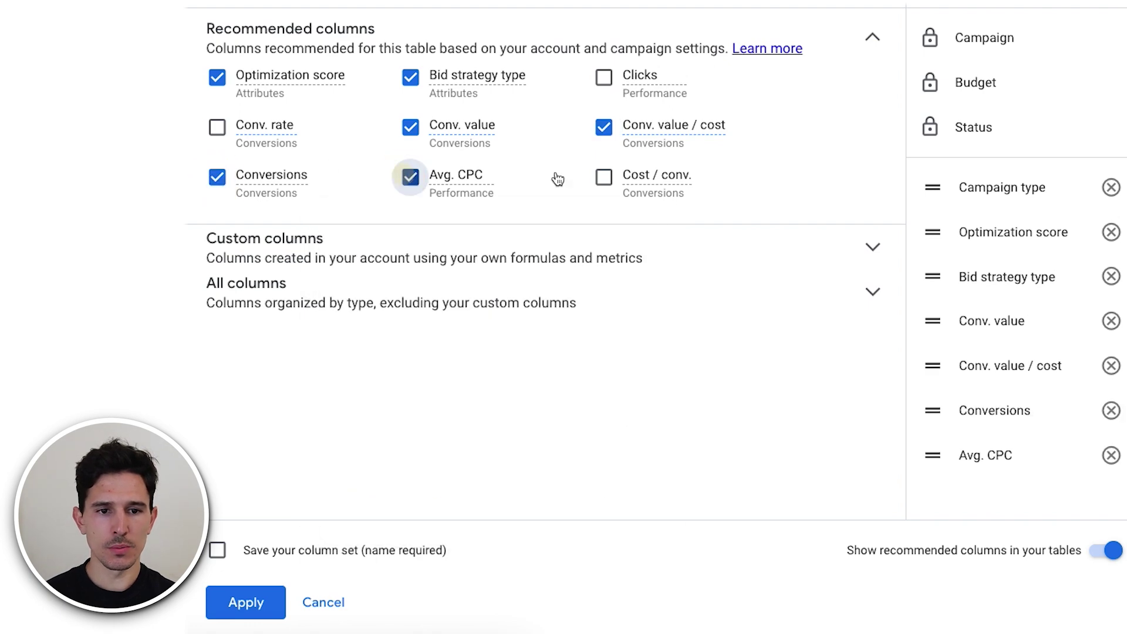
left_click(266, 129)
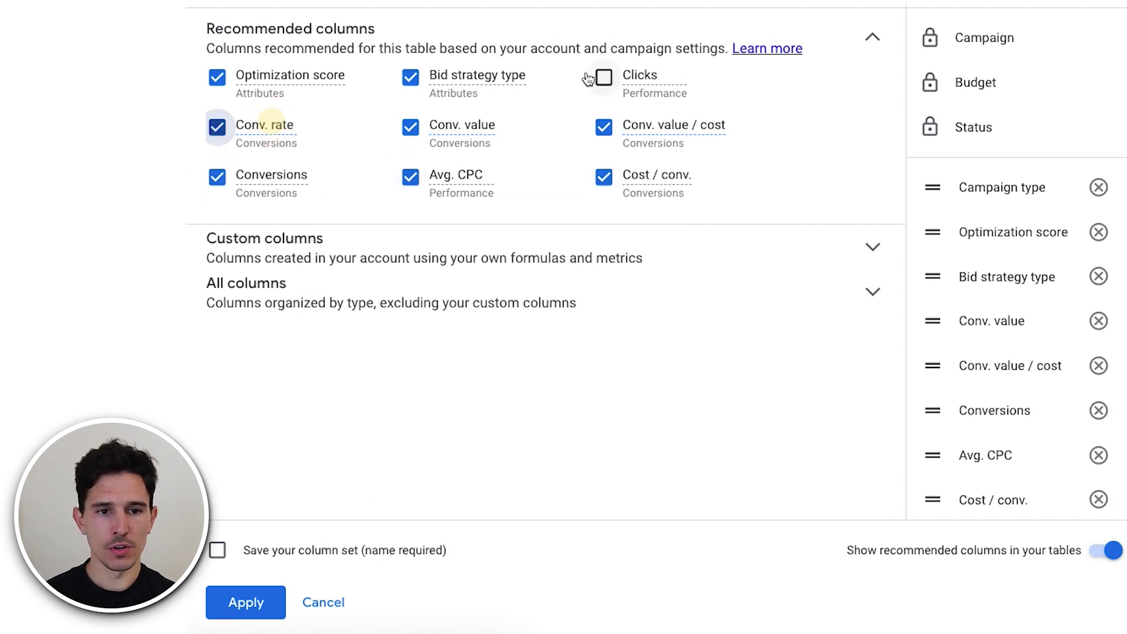
left_click(603, 77)
Add the Cost column from Performance and move it up the column order
left_click(420, 295)
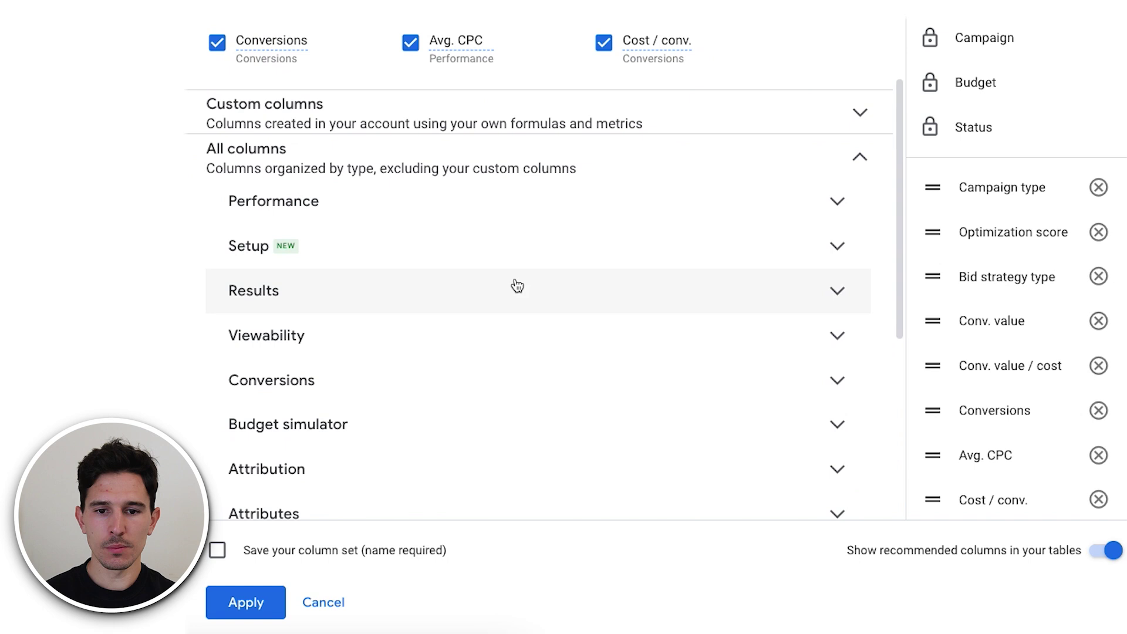
left_click(516, 199)
left_click(468, 174)
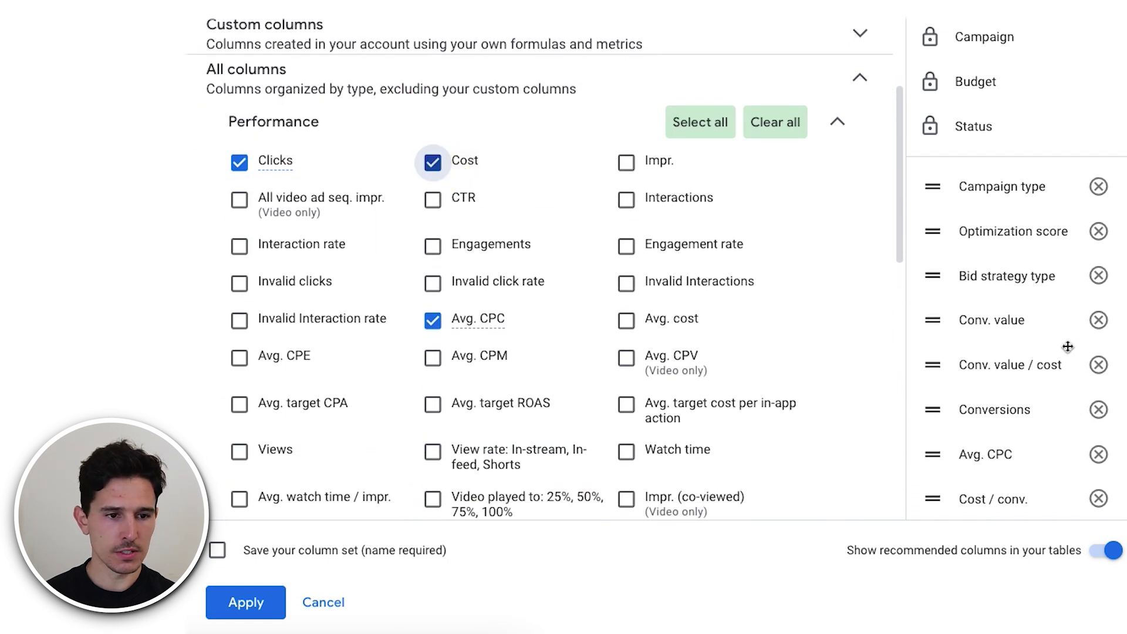
scroll(1066, 352, "down", 3)
left_click_drag(952, 487, 952, 179)
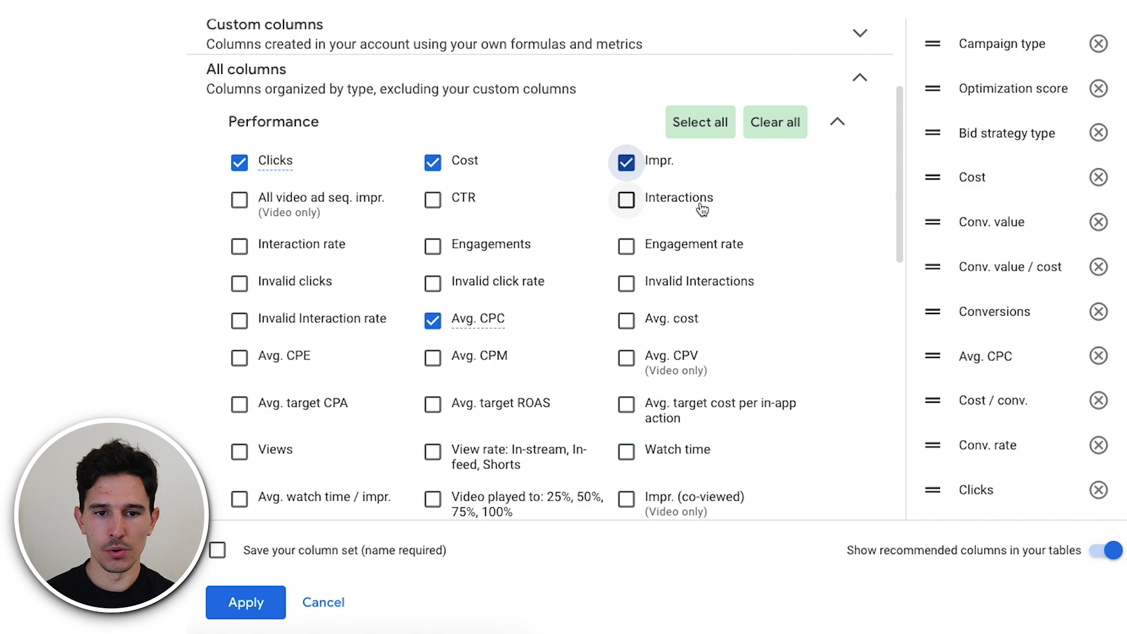
scroll(702, 208, "down", 7)
Add Ad strength details from the Results columns
left_click(385, 211)
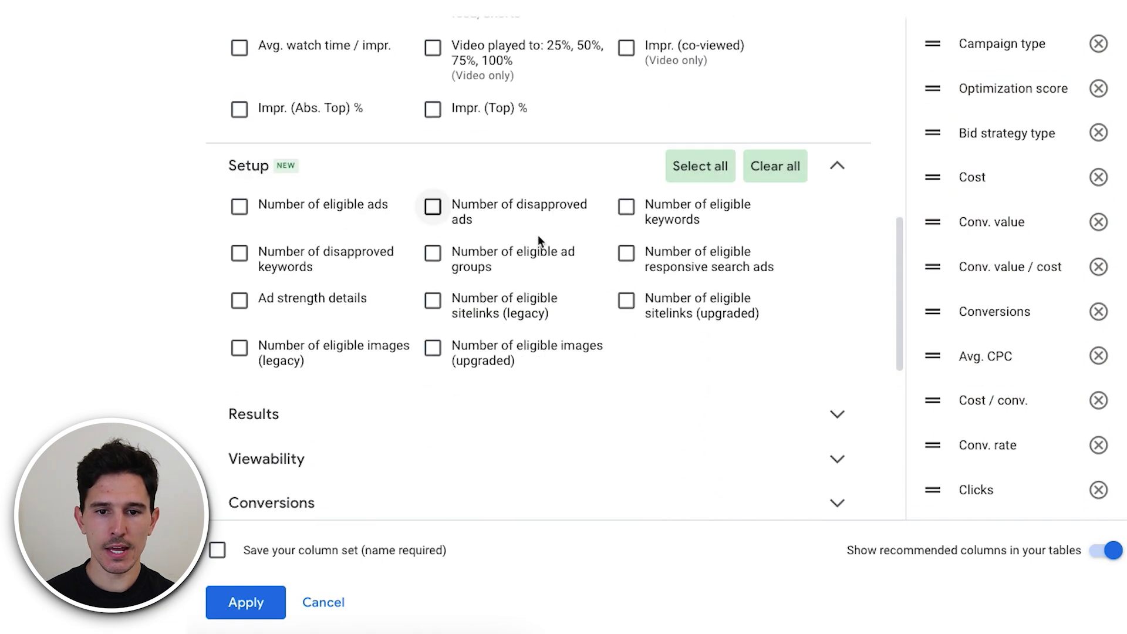
left_click(633, 367)
left_click(280, 130)
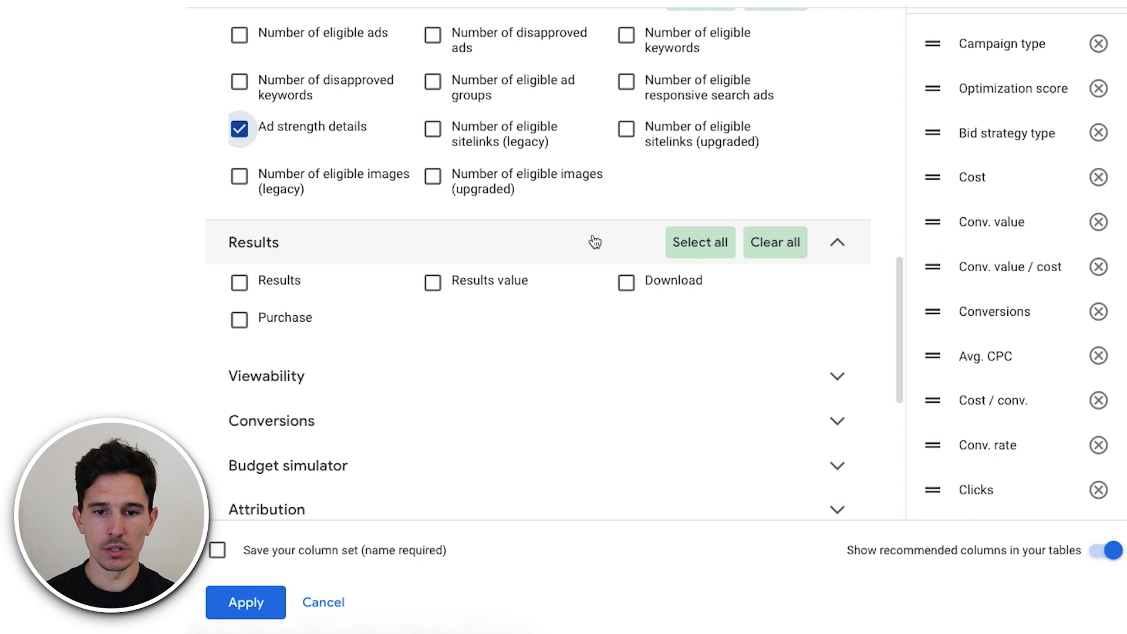
scroll(592, 246, "down", 3)
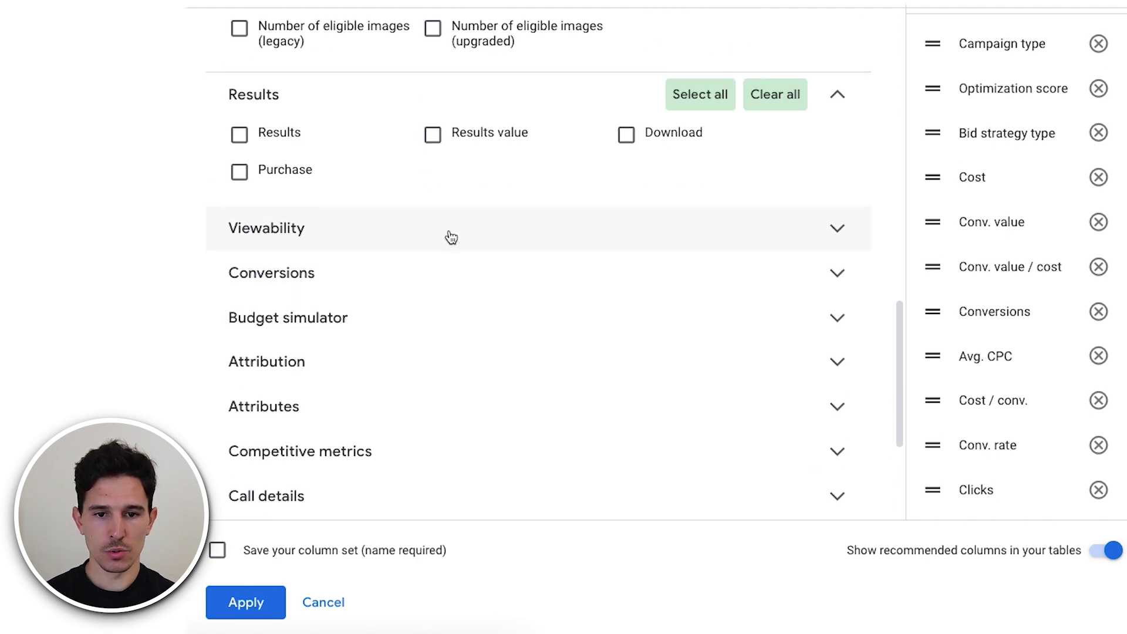
scroll(448, 237, "down", 1)
left_click(573, 208)
scroll(669, 194, "down", 15)
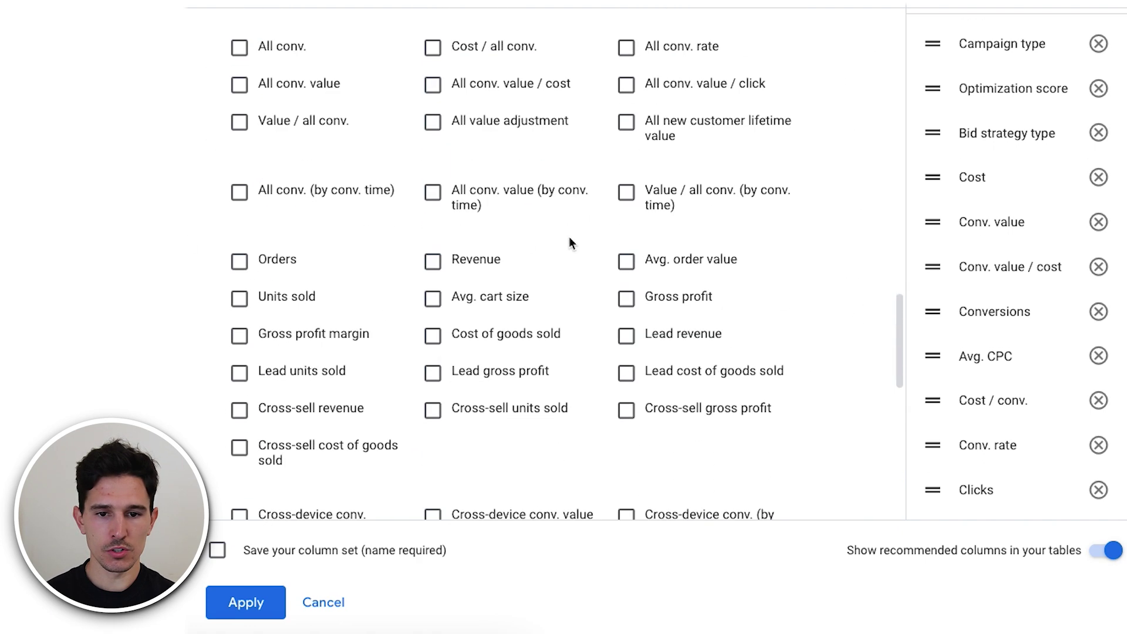
Add Search top IS and Search abs. top IS from the Competitive metrics columns
left_click(415, 254)
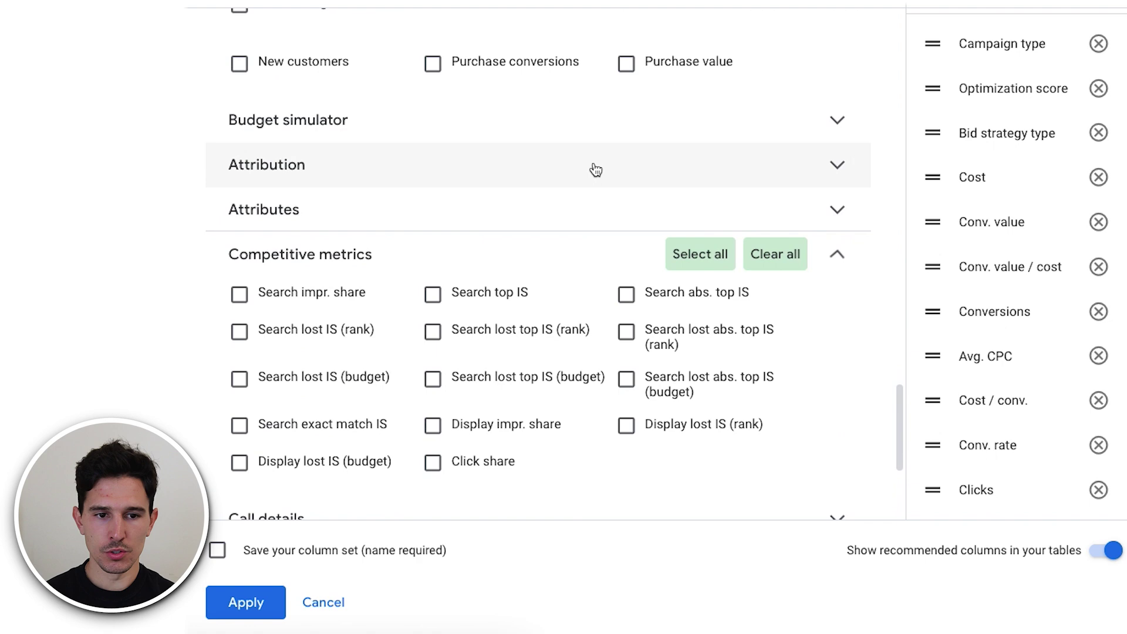
scroll(199, 154, "down", 2)
left_click(496, 171)
left_click(659, 169)
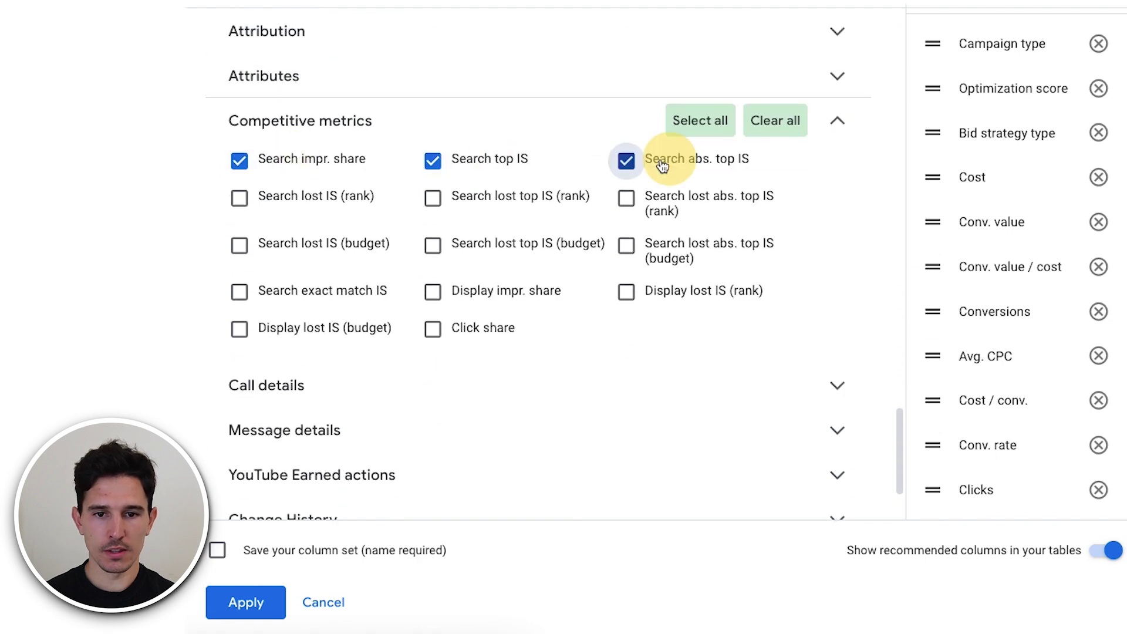
scroll(417, 88, "up", 4)
left_click(405, 269)
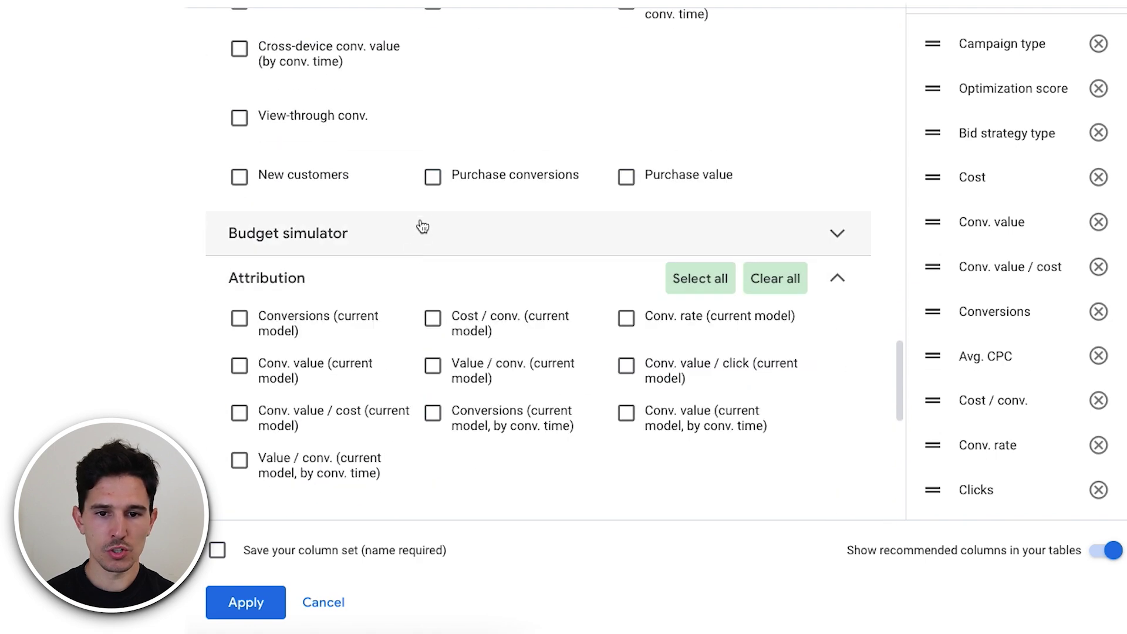
scroll(422, 227, "down", 6)
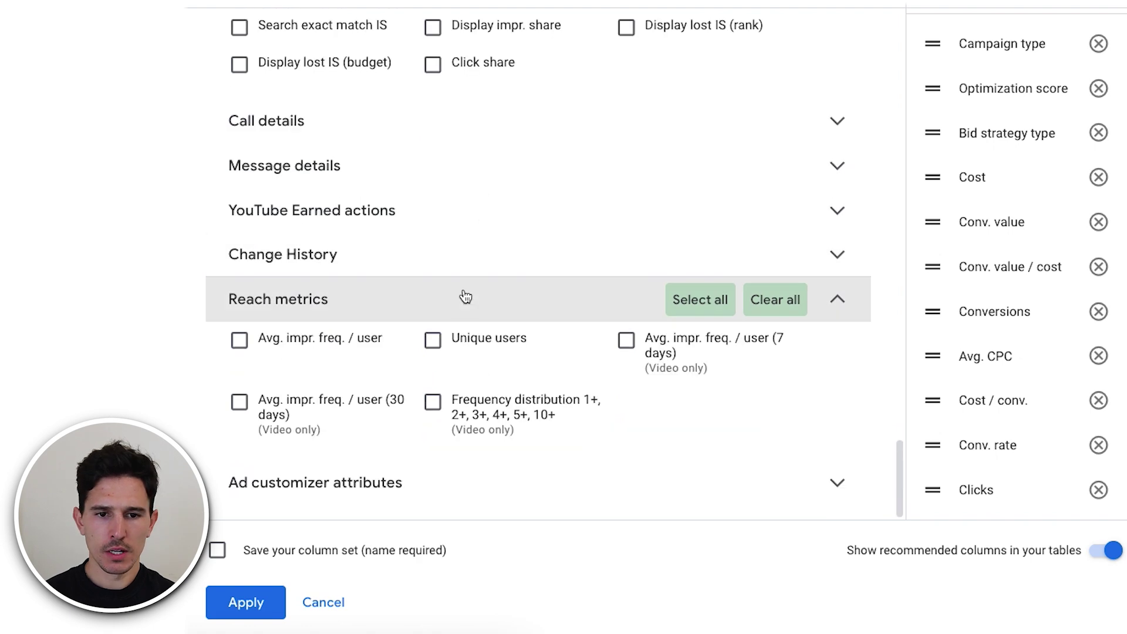
left_click(464, 295)
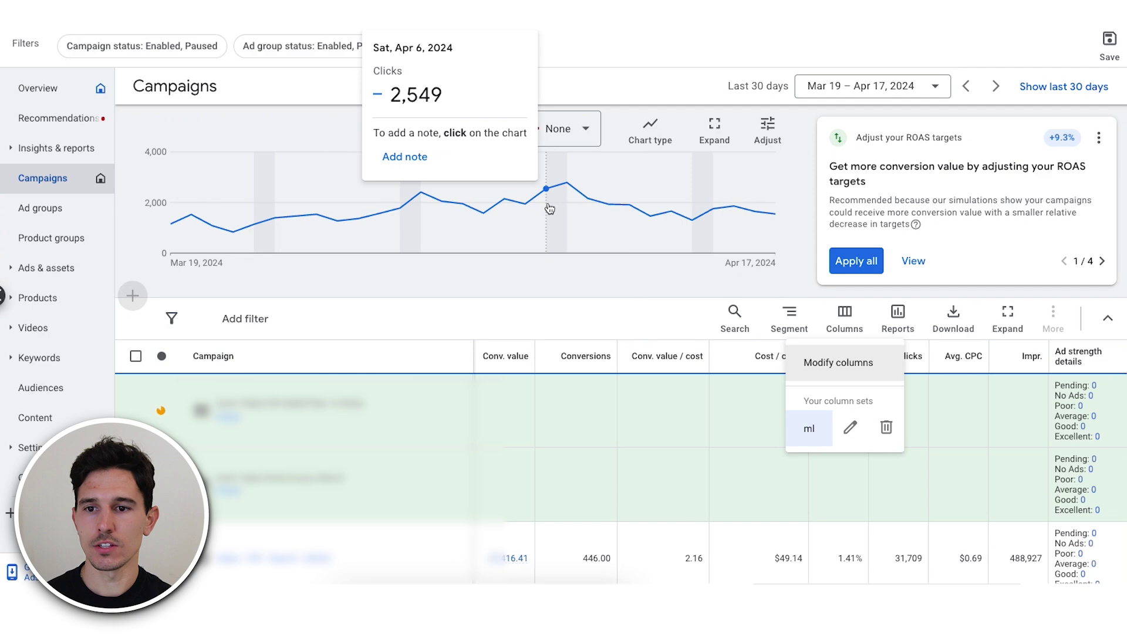
Sort the campaign table by Cost, highest first
left_click(497, 318)
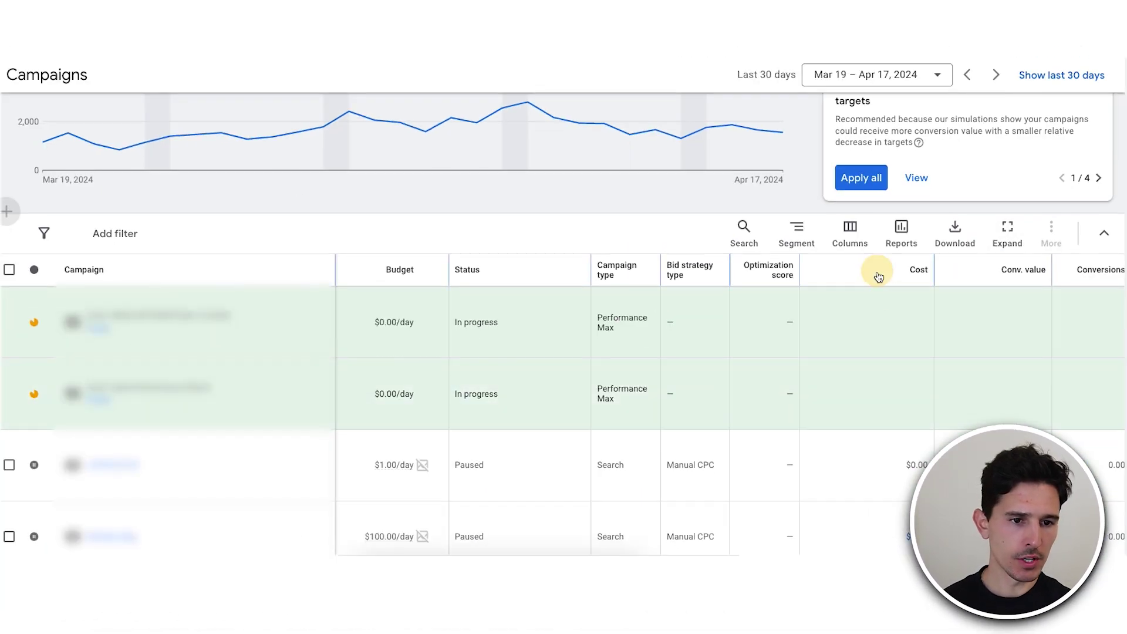
left_click(1018, 307)
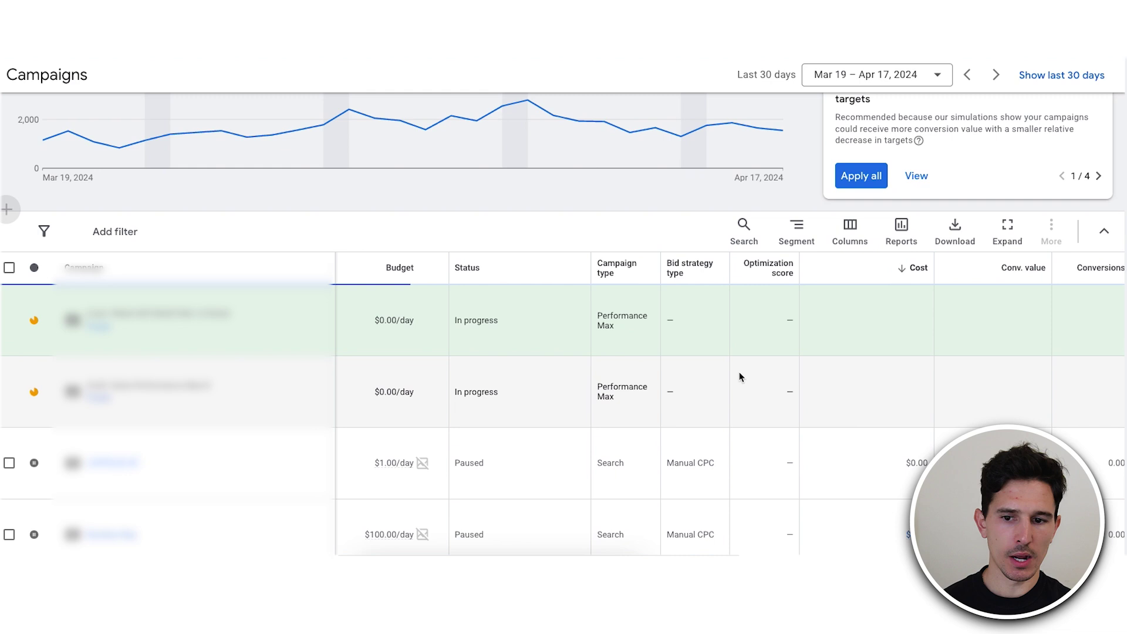
scroll(781, 364, "down", 2)
Filter campaigns to Cost greater than $0.00 and review the remaining rows
left_click(115, 148)
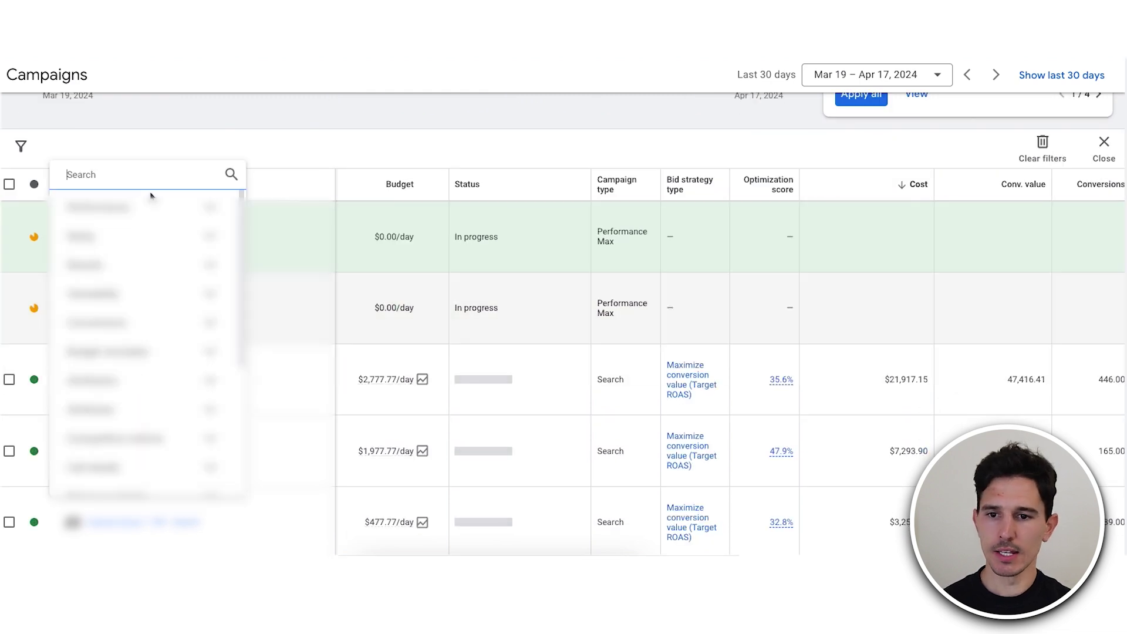
type("cost")
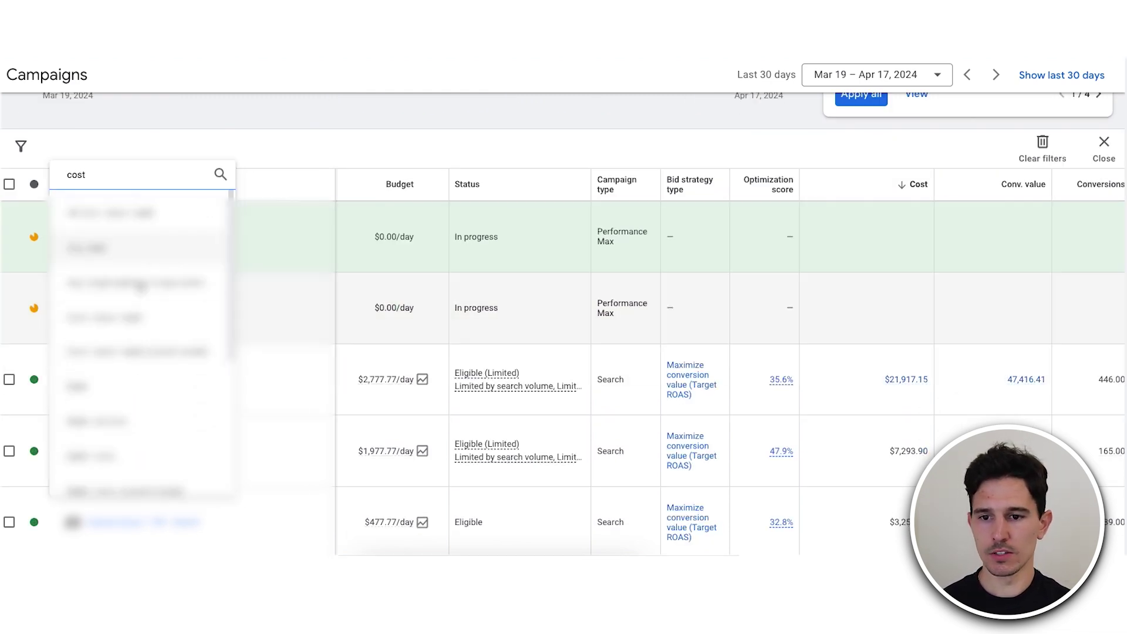
left_click(150, 383)
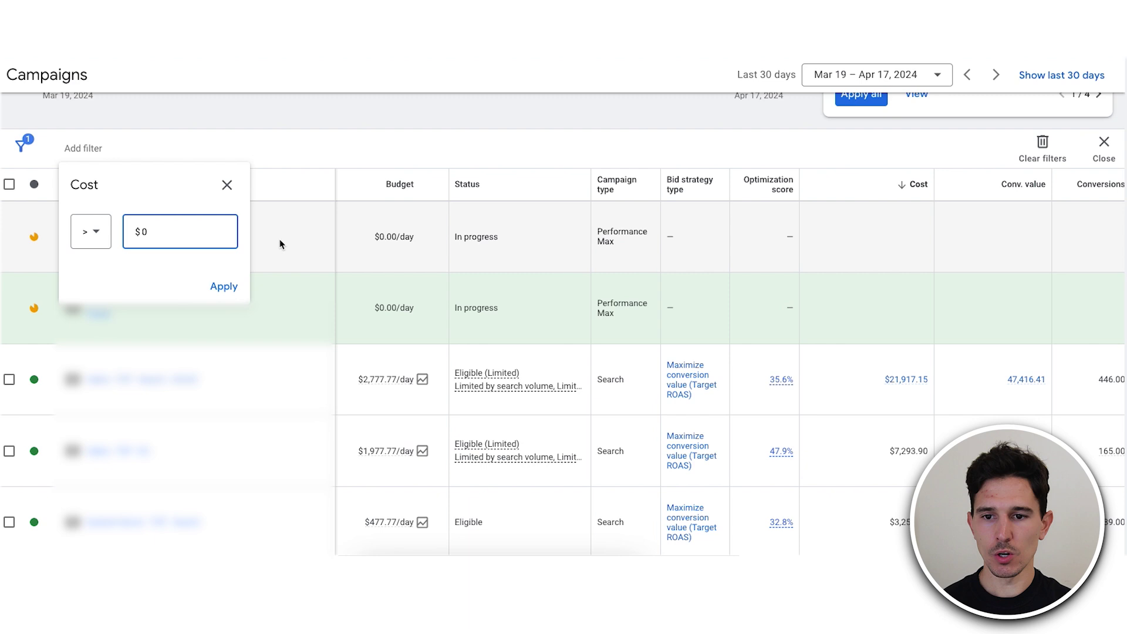
left_click(224, 286)
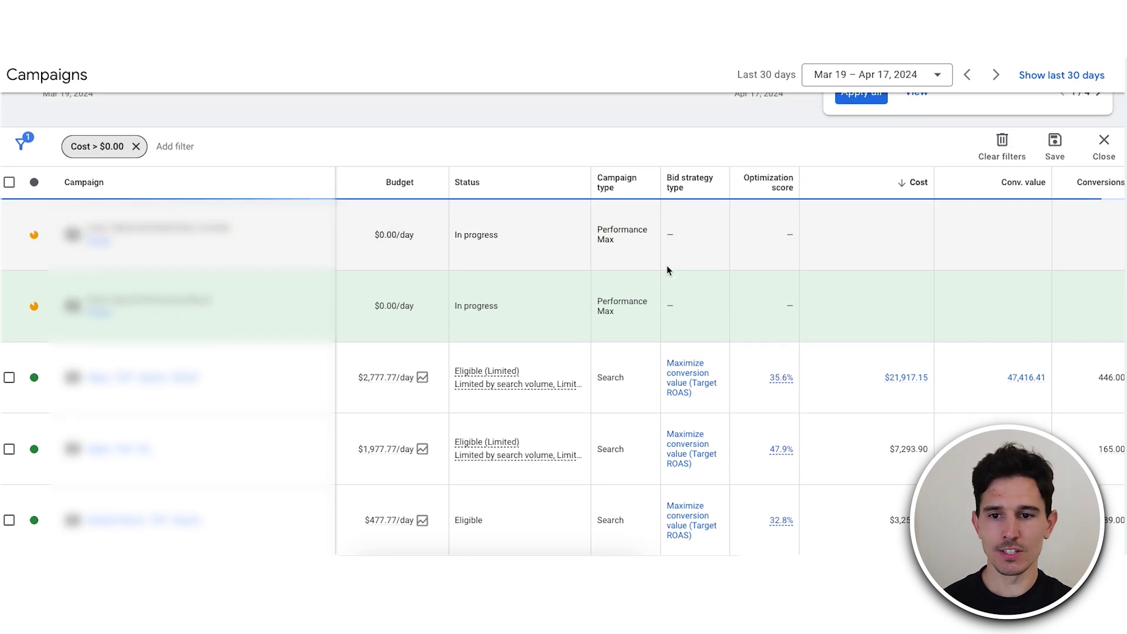
scroll(712, 294, "down", 2)
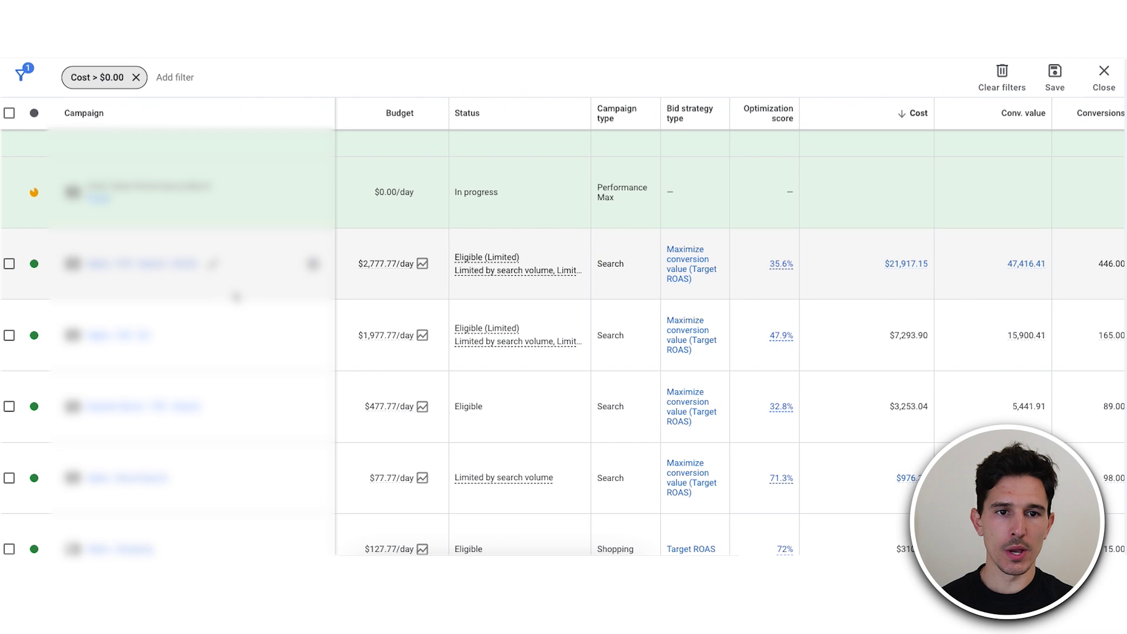
scroll(236, 297, "down", 3)
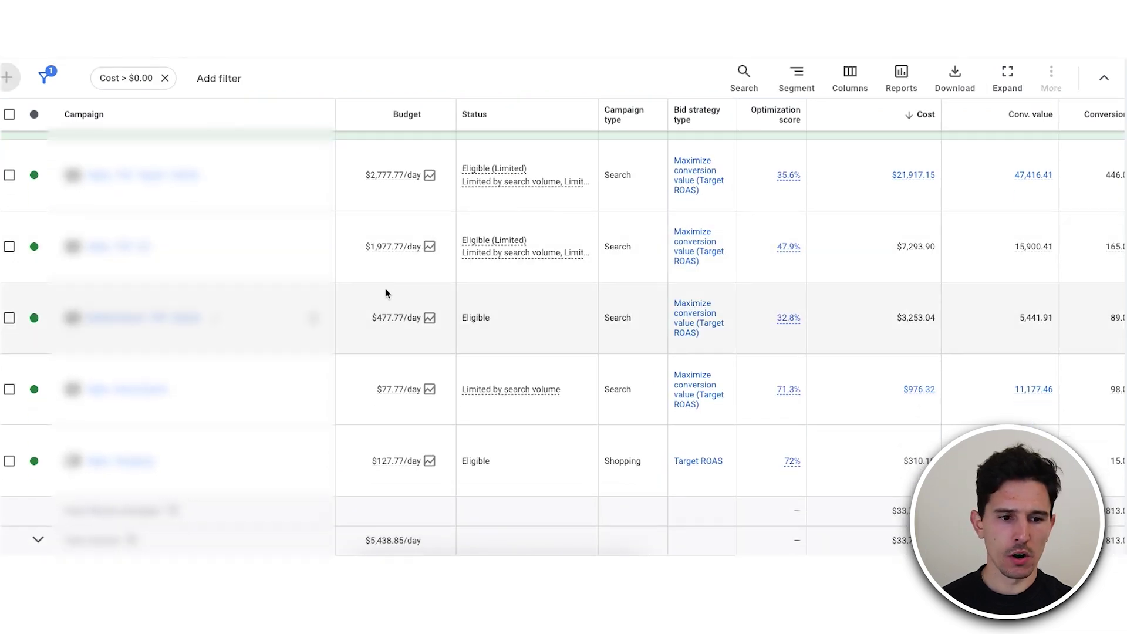
scroll(470, 360, "up", 2)
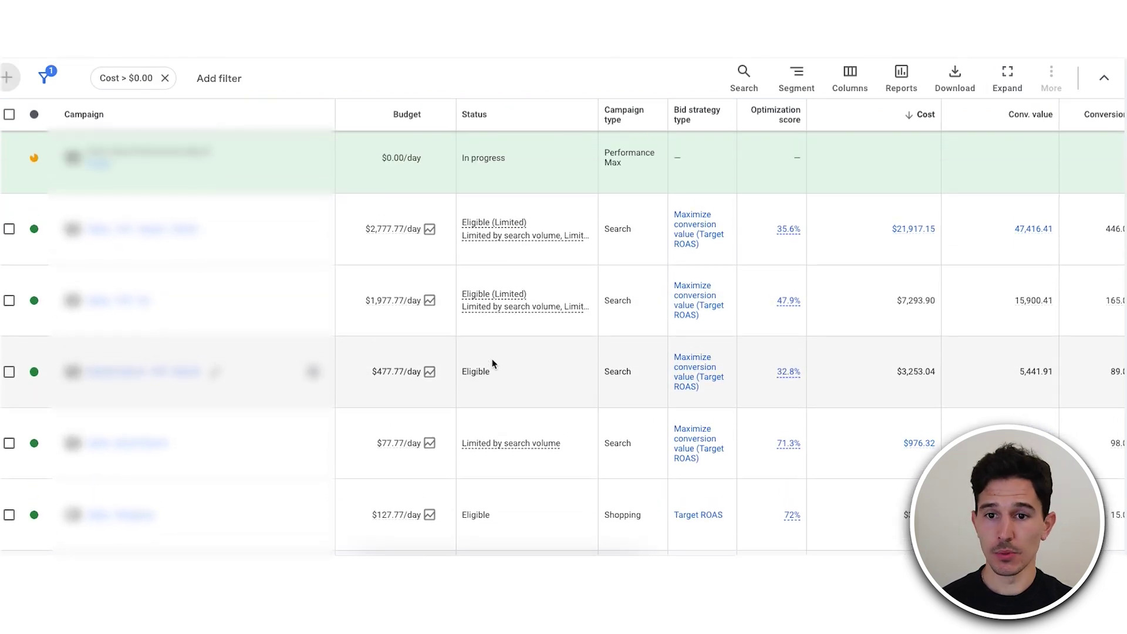
scroll(494, 357, "down", 1)
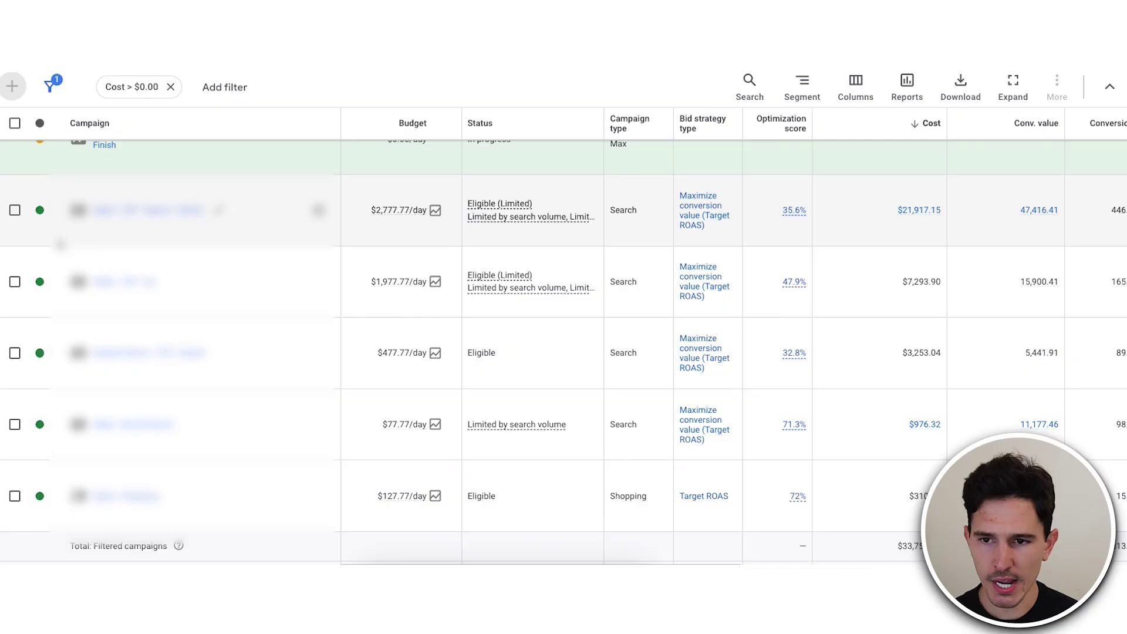
Compare the two search campaigns, then open the top-spending campaign's ad groups table
left_click(15, 211)
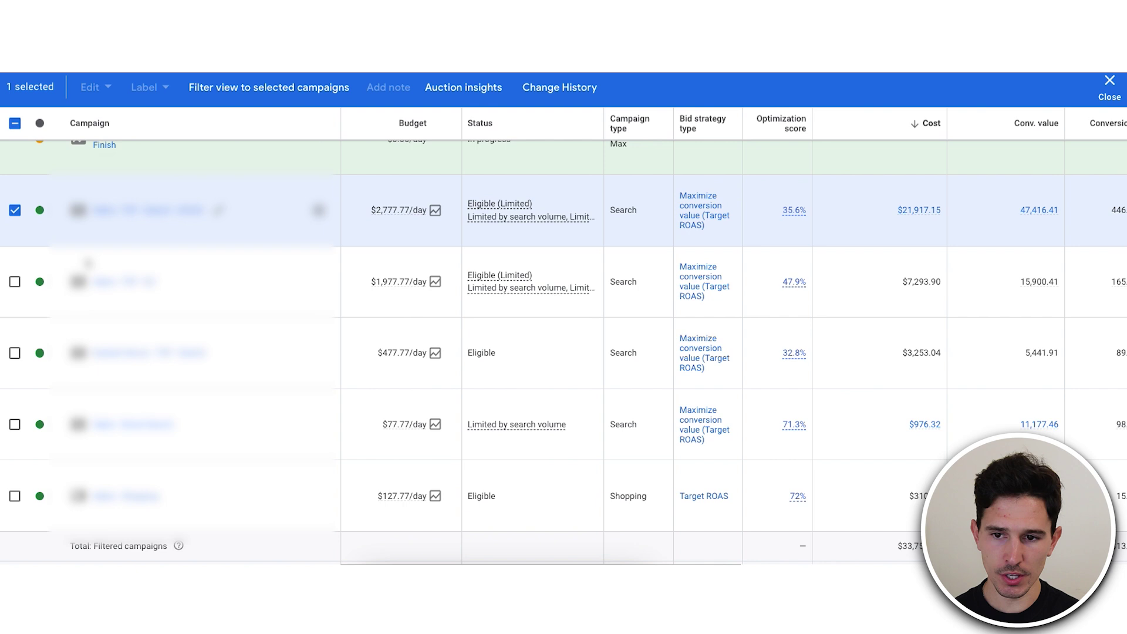
left_click(15, 282)
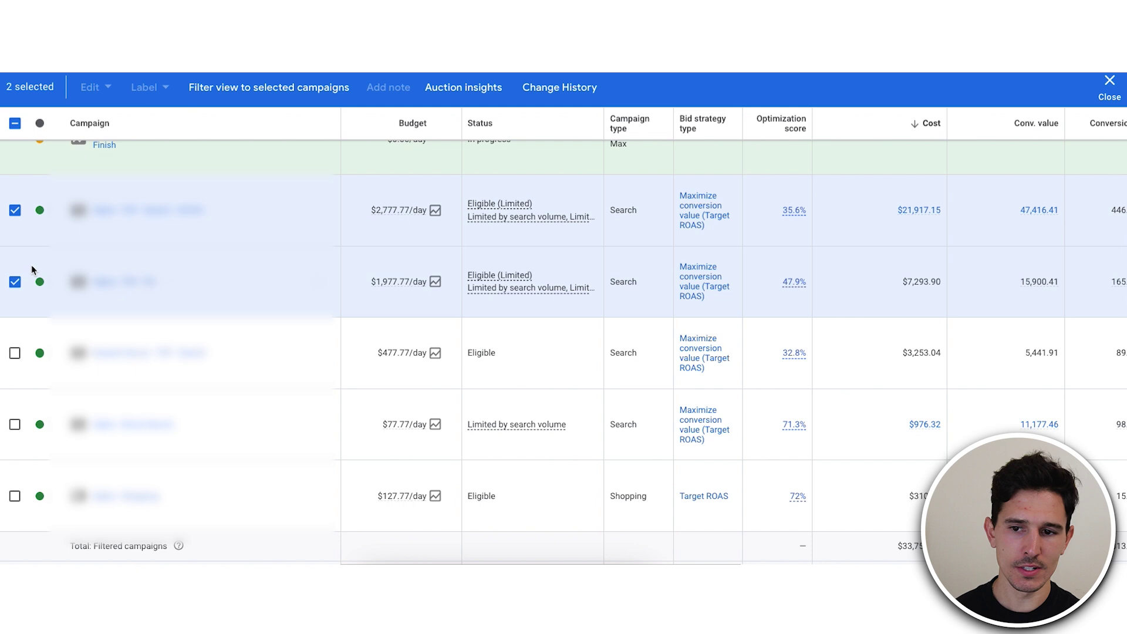
left_click(24, 281)
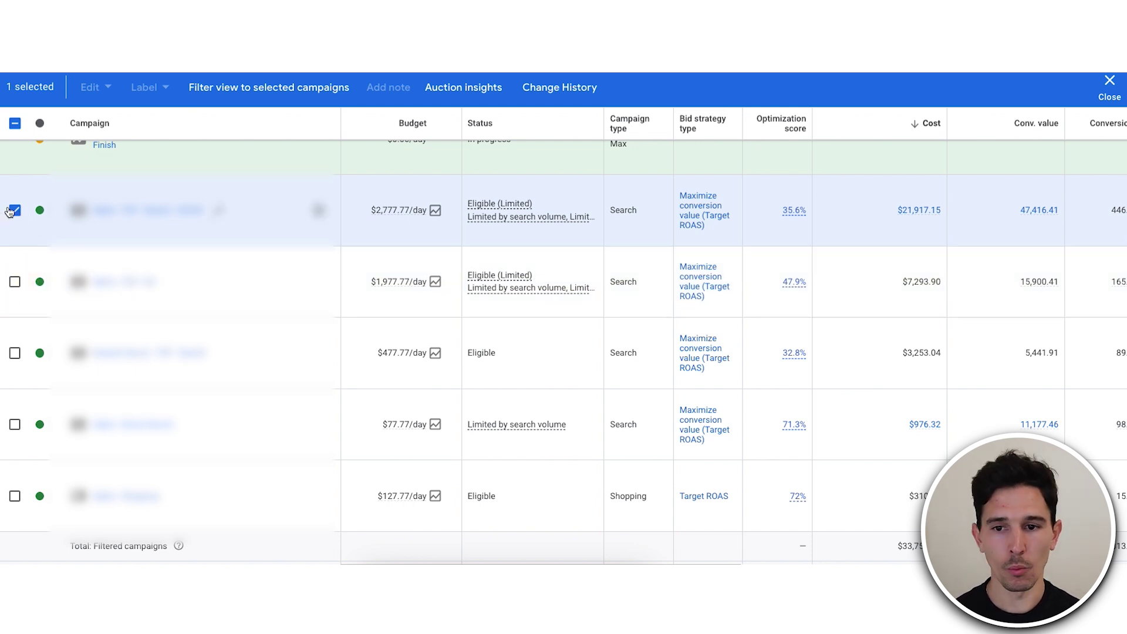
left_click(14, 210)
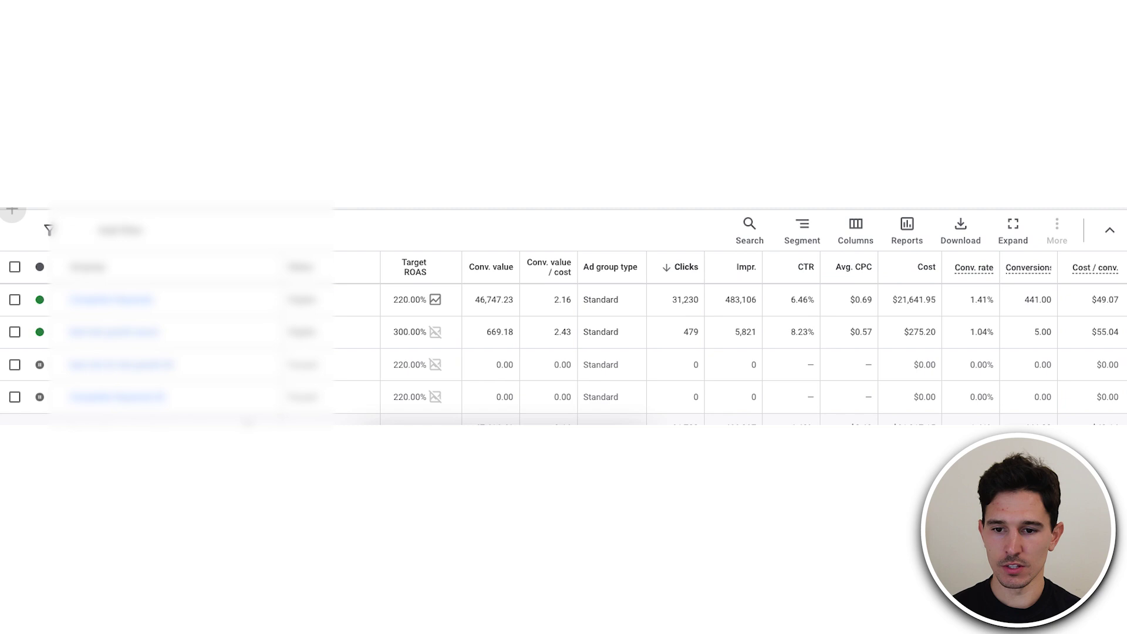
scroll(563, 317, "down", 1)
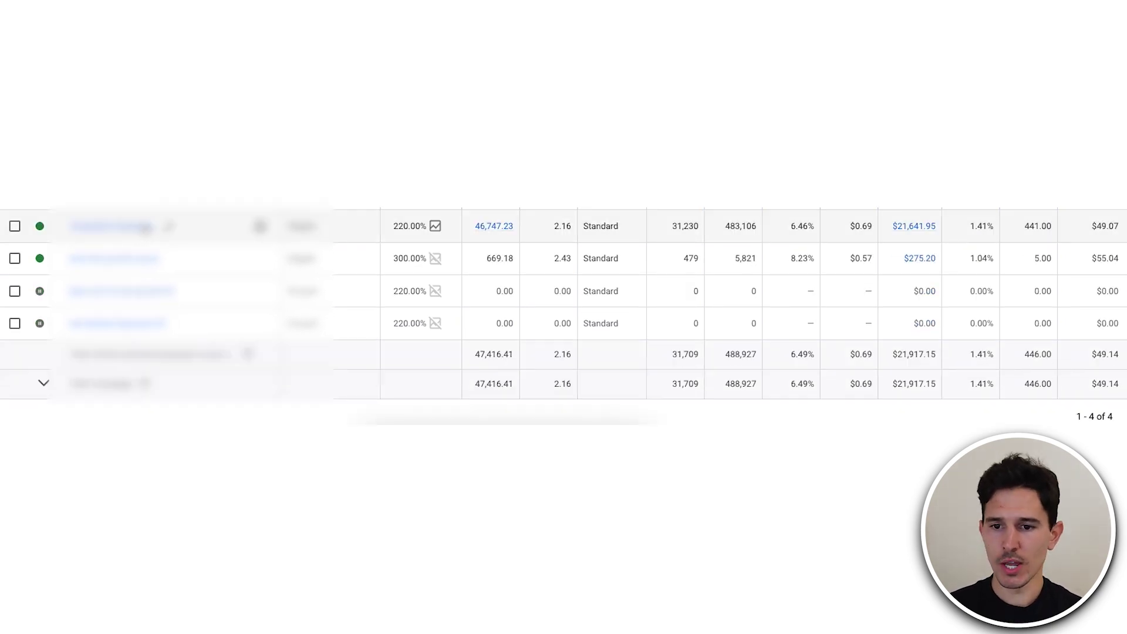
scroll(145, 227, "up", 1)
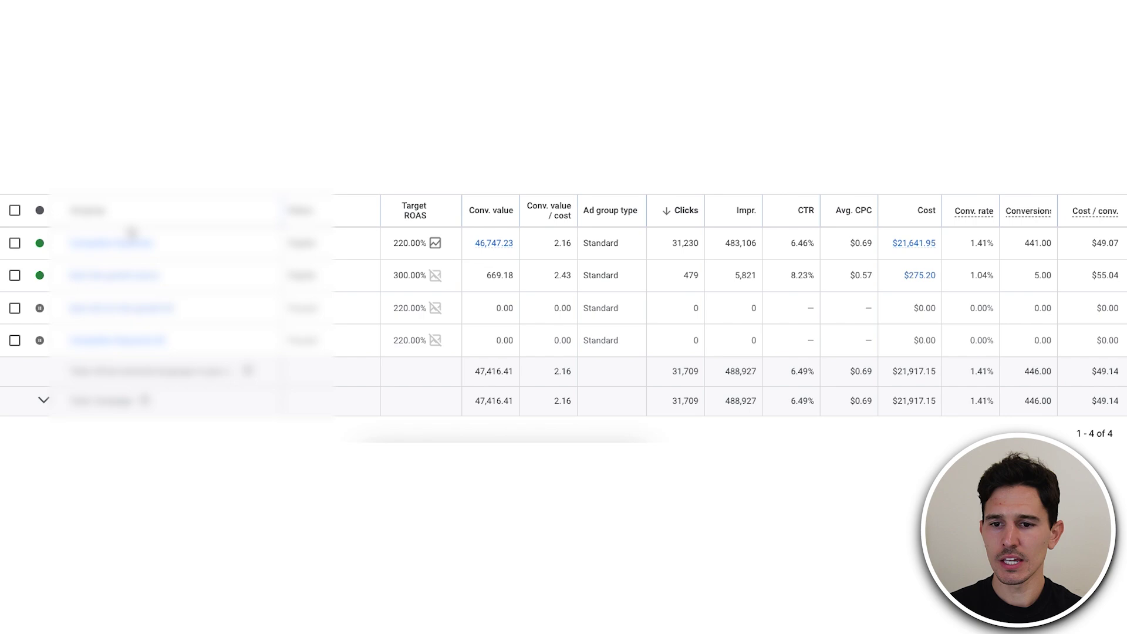
Open the first ad group's keywords and review their broad match types and conversion values
left_click(112, 243)
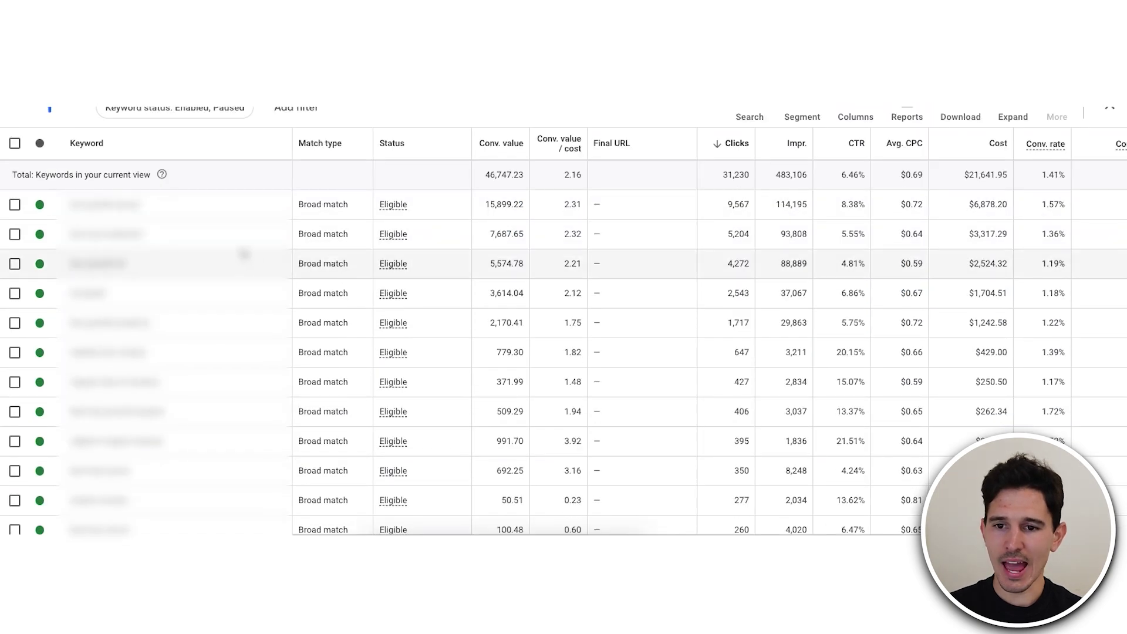
scroll(237, 356, "down", 1)
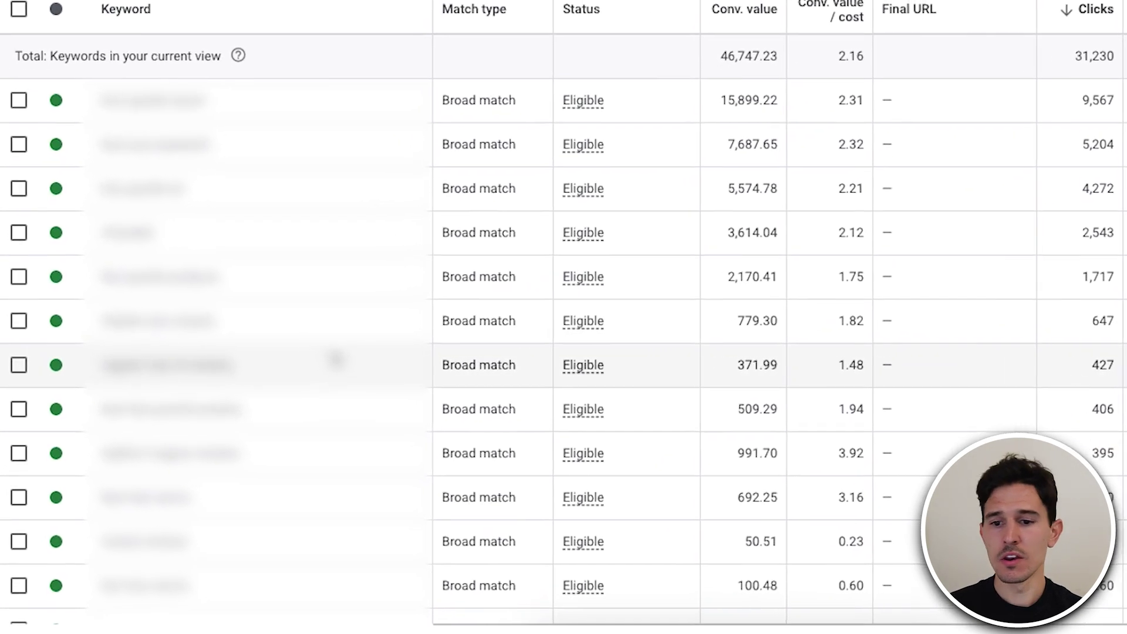
scroll(381, 355, "down", 3)
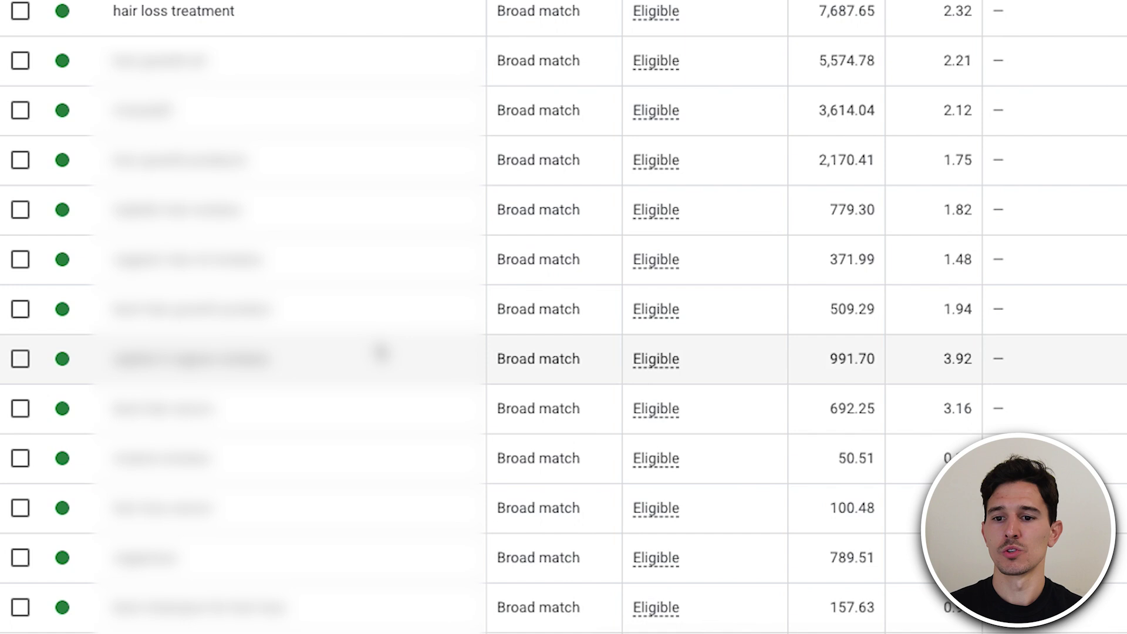
scroll(380, 352, "up", 3)
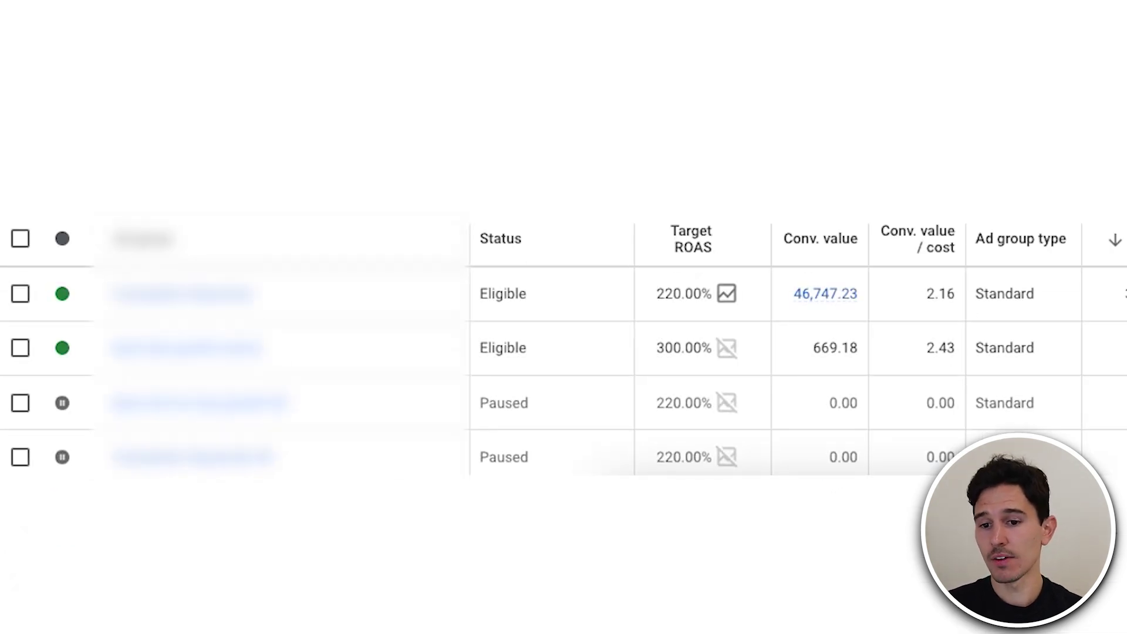
scroll(563, 264, "down", 3)
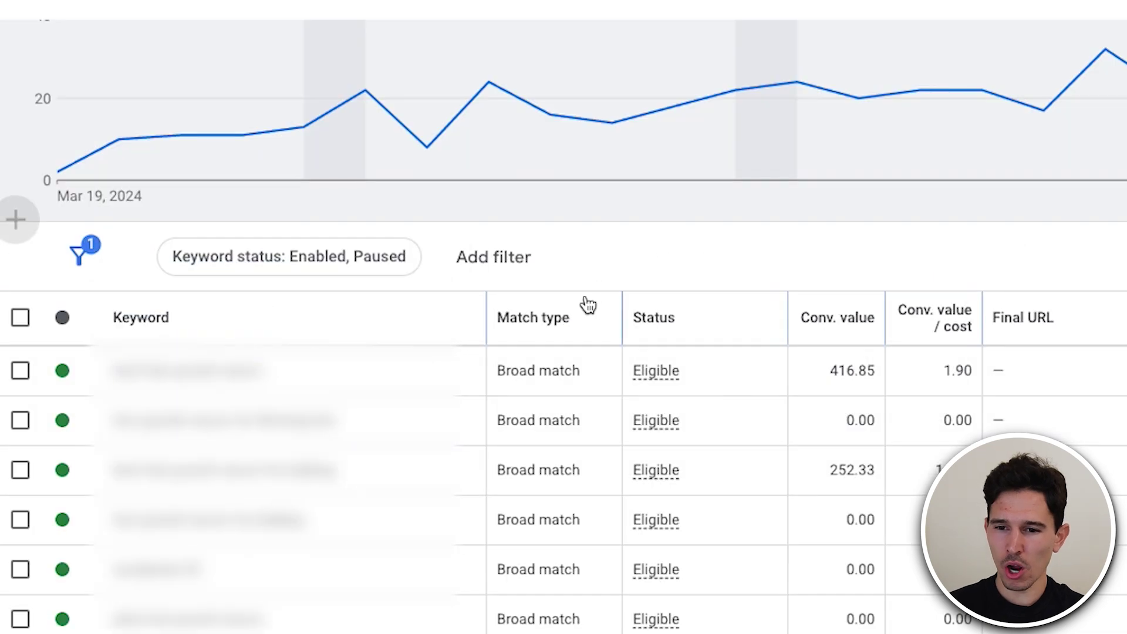
scroll(581, 306, "down", 10)
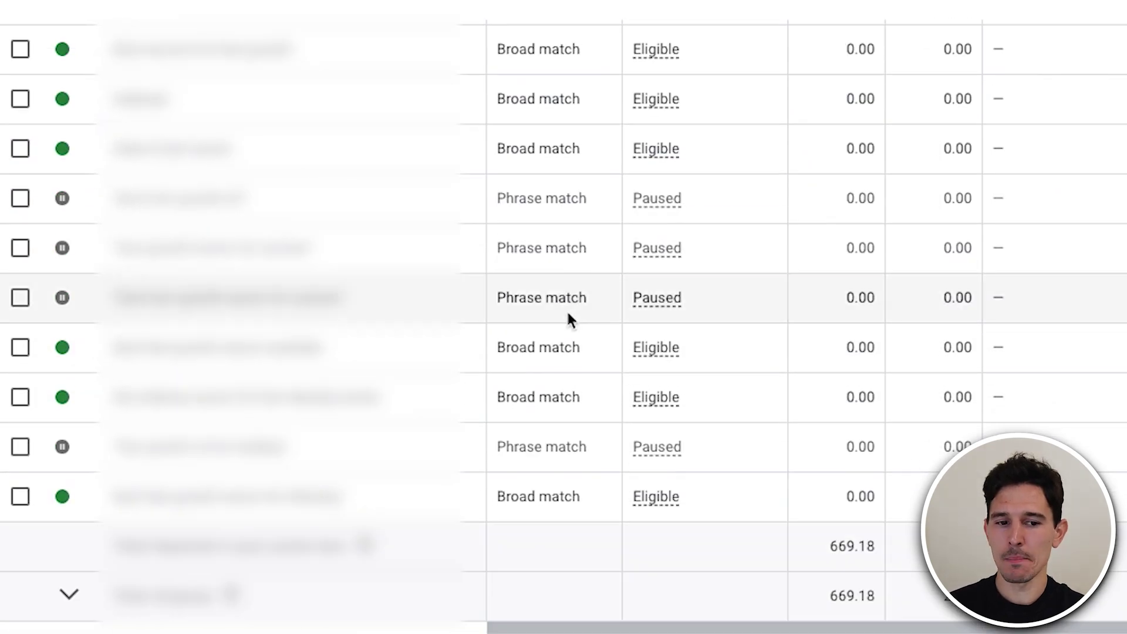
scroll(556, 327, "up", 10)
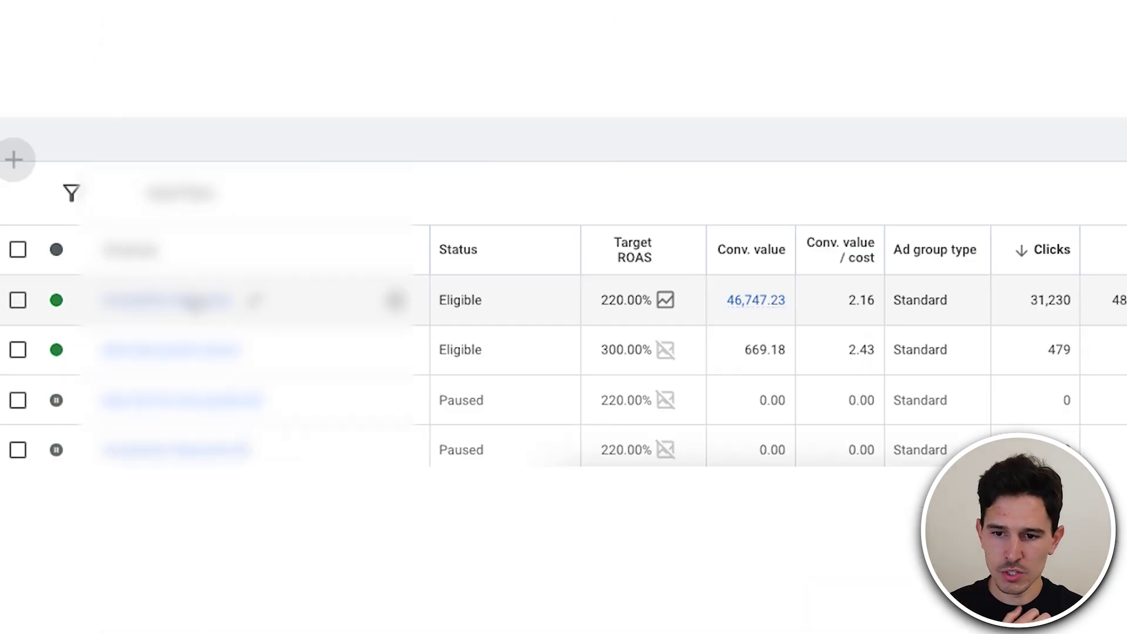
left_click(188, 294)
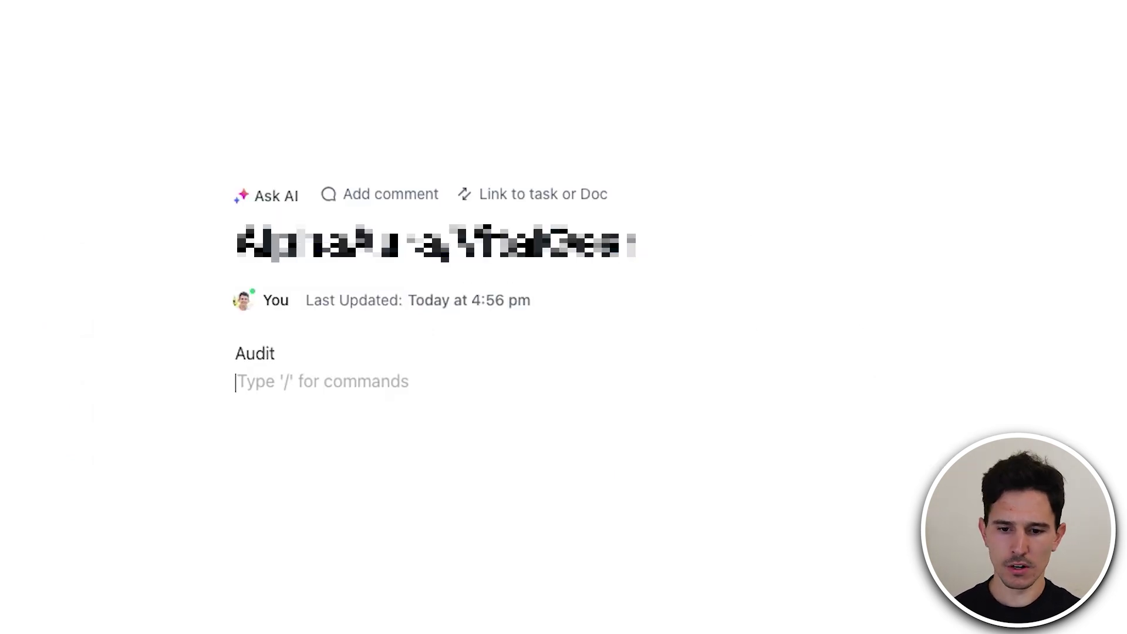
Under Google > Search, note 'Ad groups do not match up to the search positioning' and begin the broad-keywords note
type("Google")
key("Return")
type("Search")
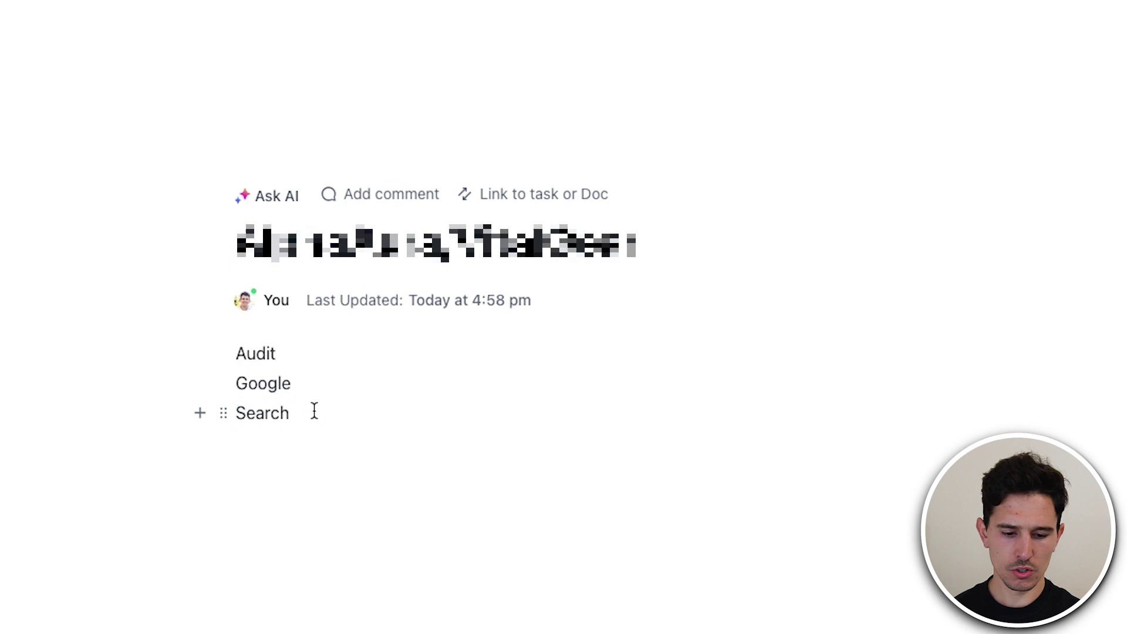
type(" -")
key("BackSpace")
key("BackSpace")
key("BackSpace")
key("Return")
type("- ")
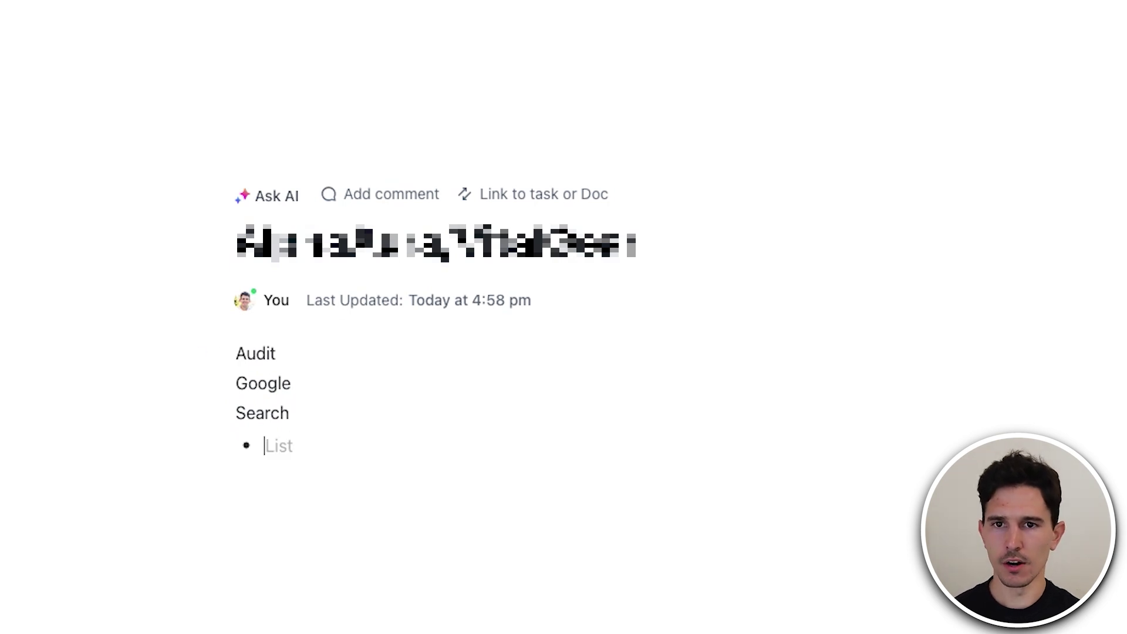
type("Ad groups do not match up to the se")
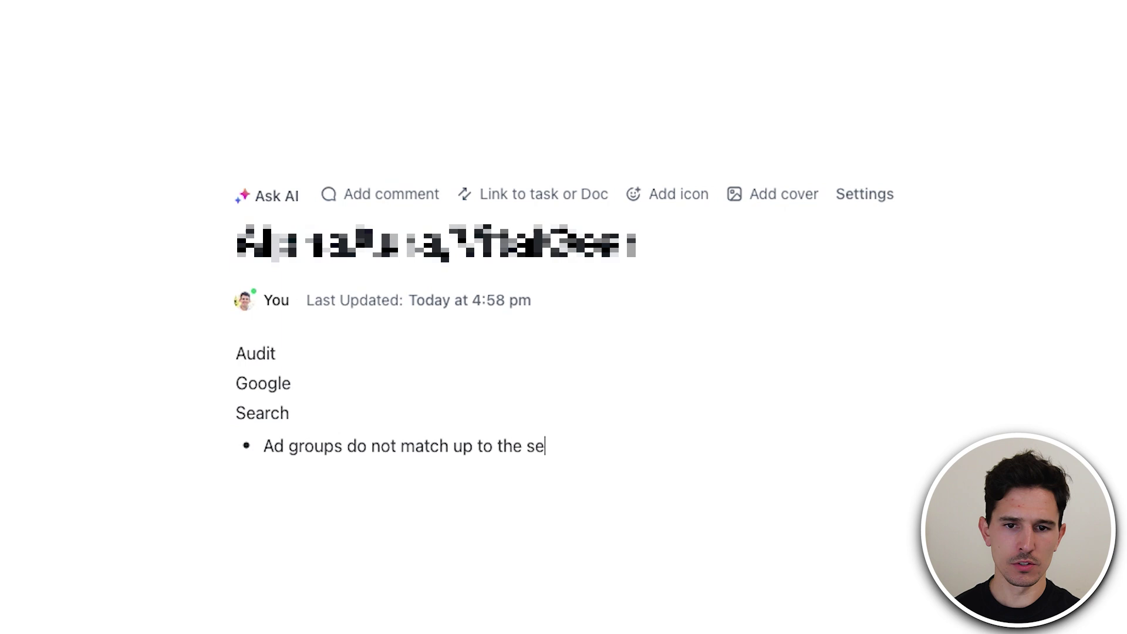
type("arch positioning")
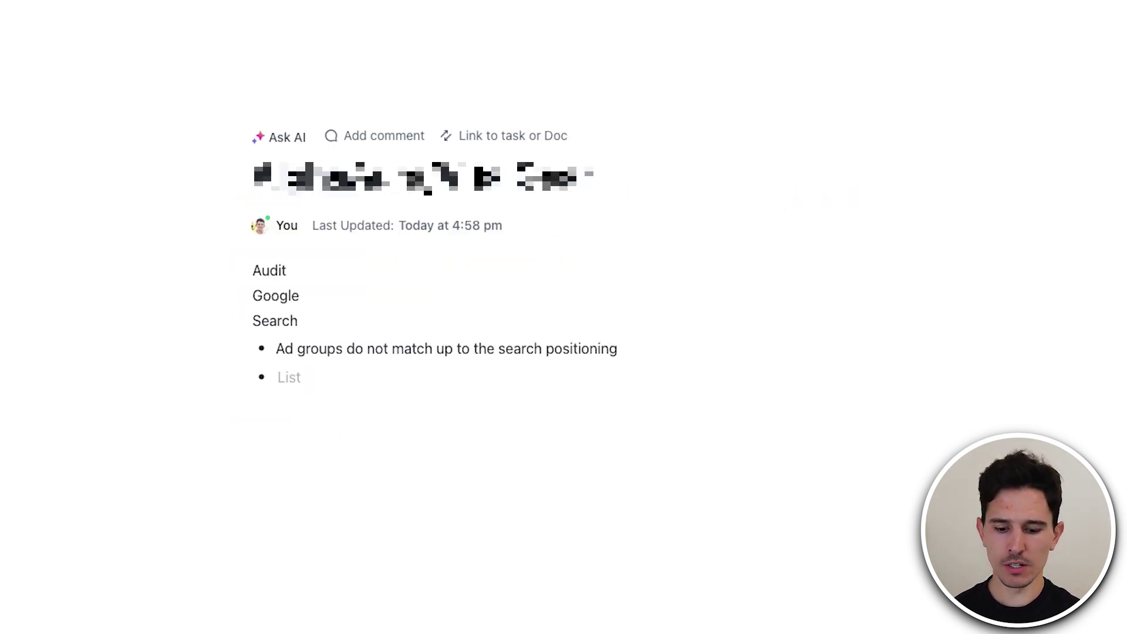
key("BackSpace")
type("keywords shou")
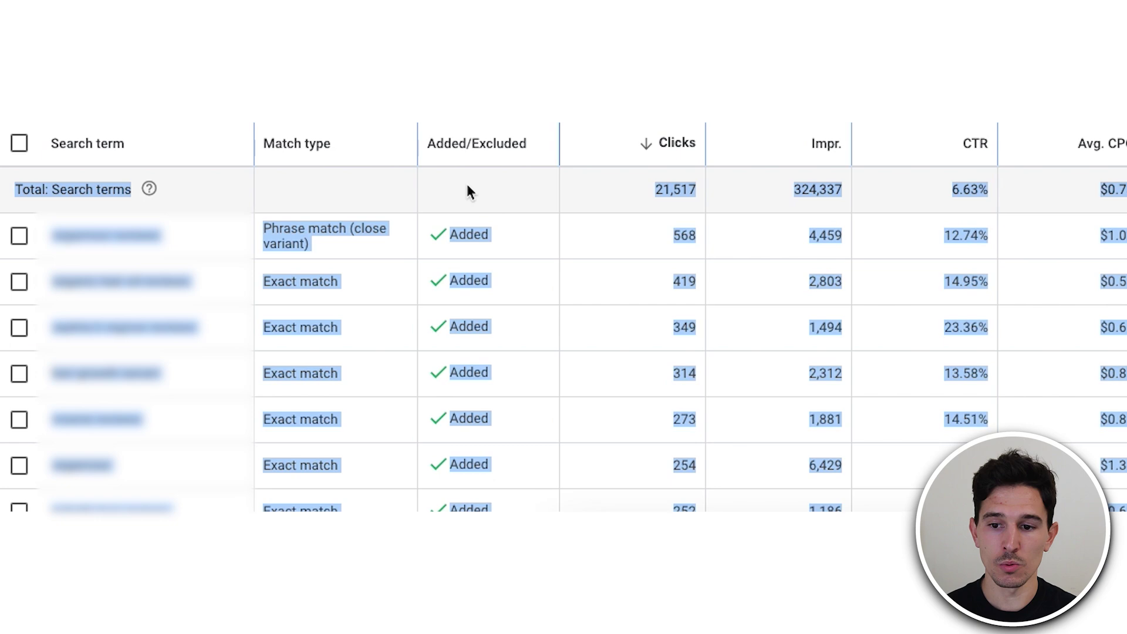
Scroll through the search terms report
scroll(625, 241, "down", 2)
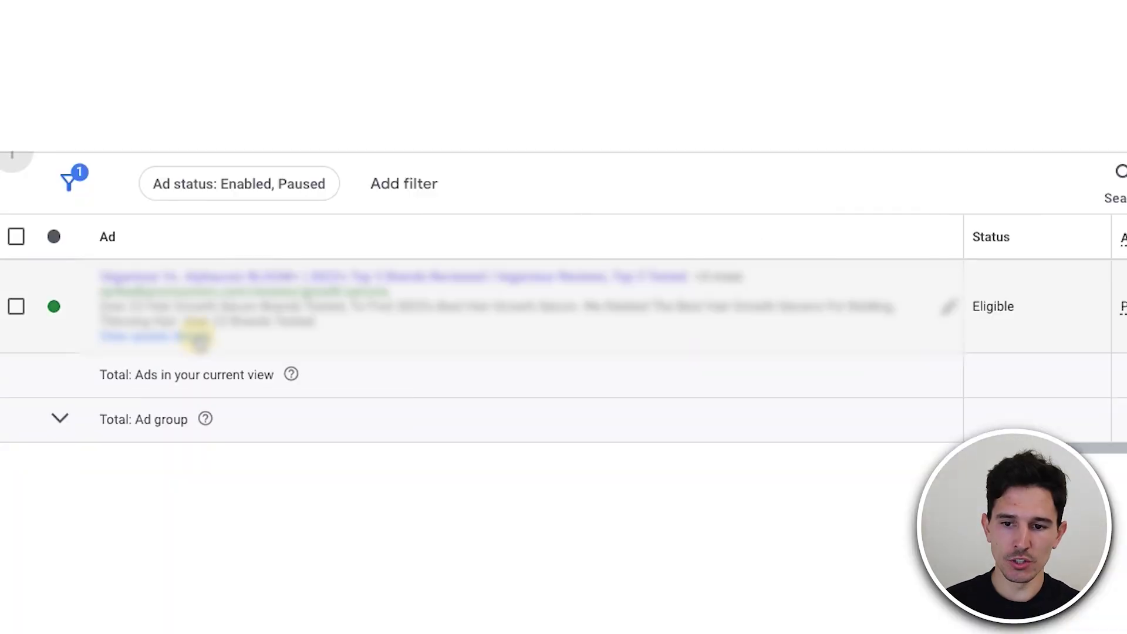
left_click(198, 337)
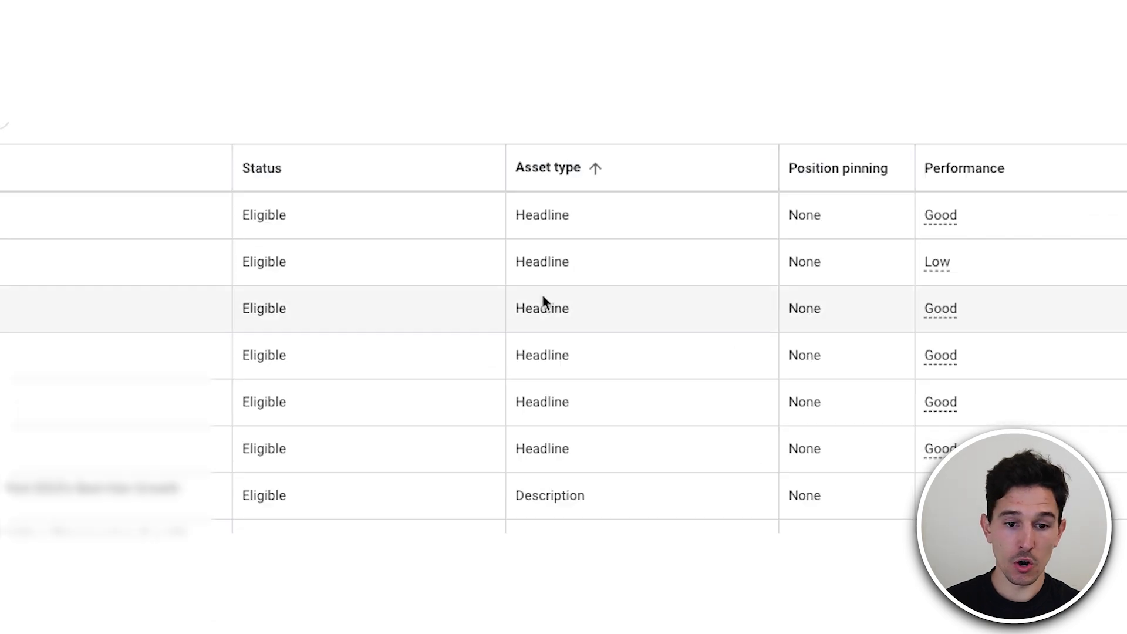
scroll(541, 294, "down", 1)
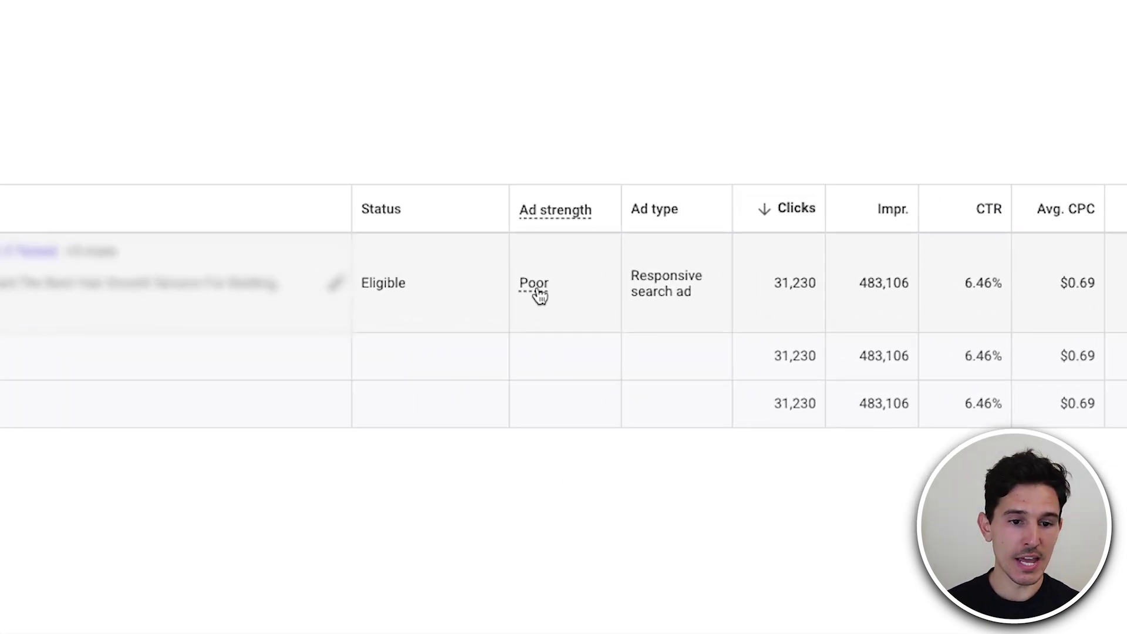
mouse_move(681, 297)
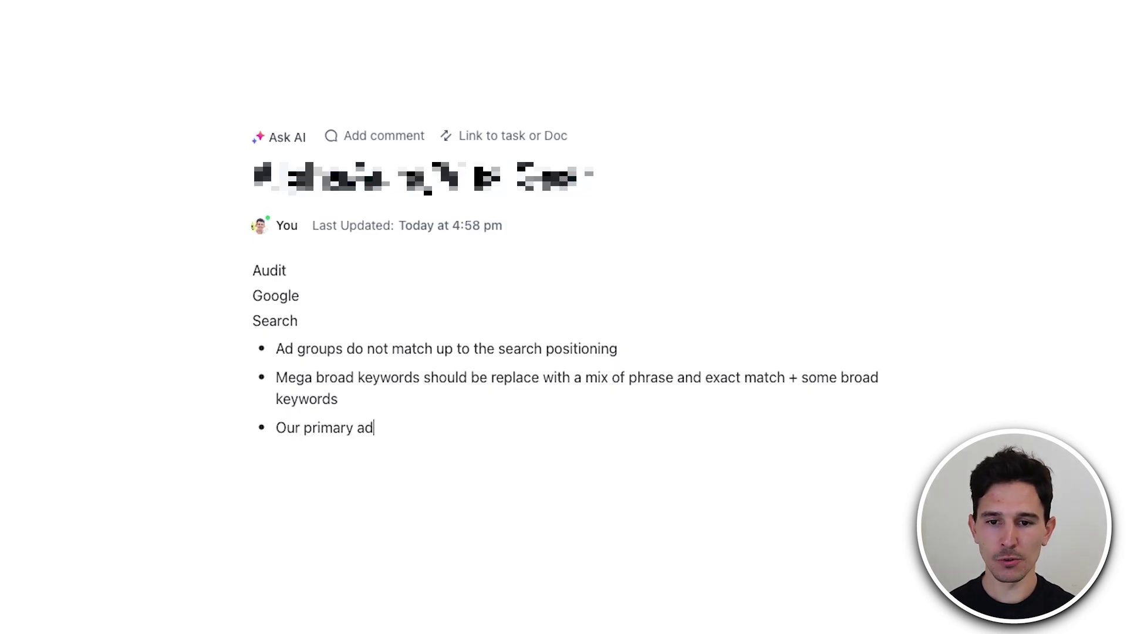
Note that the primary ad group is competitive, lacking competitive keywords but with competitor ads
type("group is a competitive ad group without competitive ")
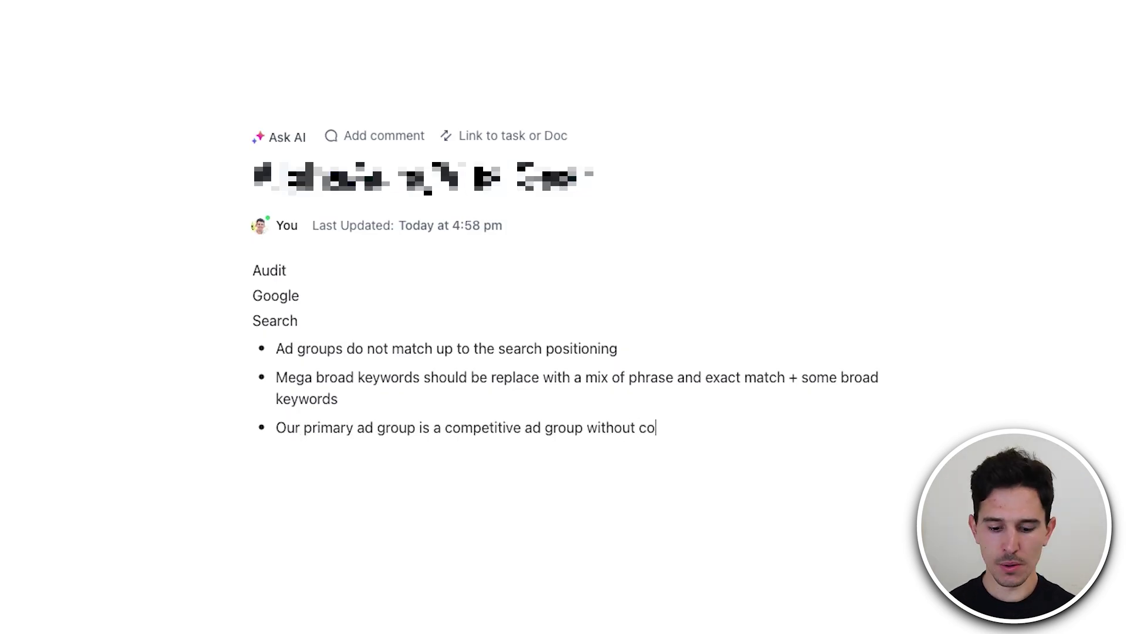
type("keywords but with competitor ads")
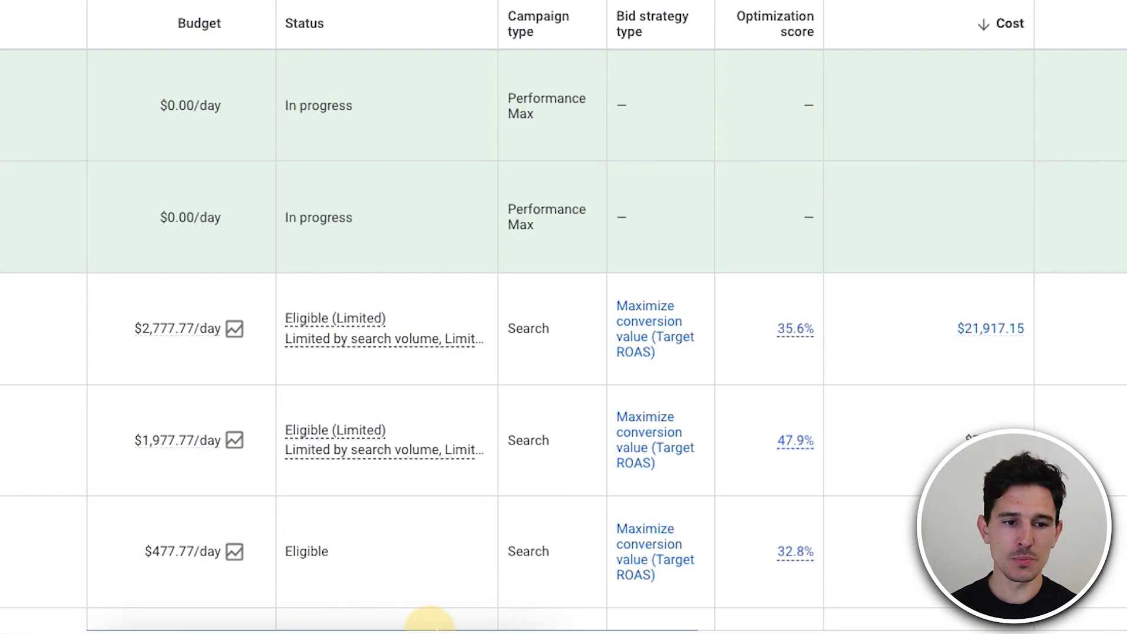
Scroll the Campaigns table right to the top search campaign's $21,917.15 cost
scroll(684, 440, "right", 3)
mouse_move(727, 339)
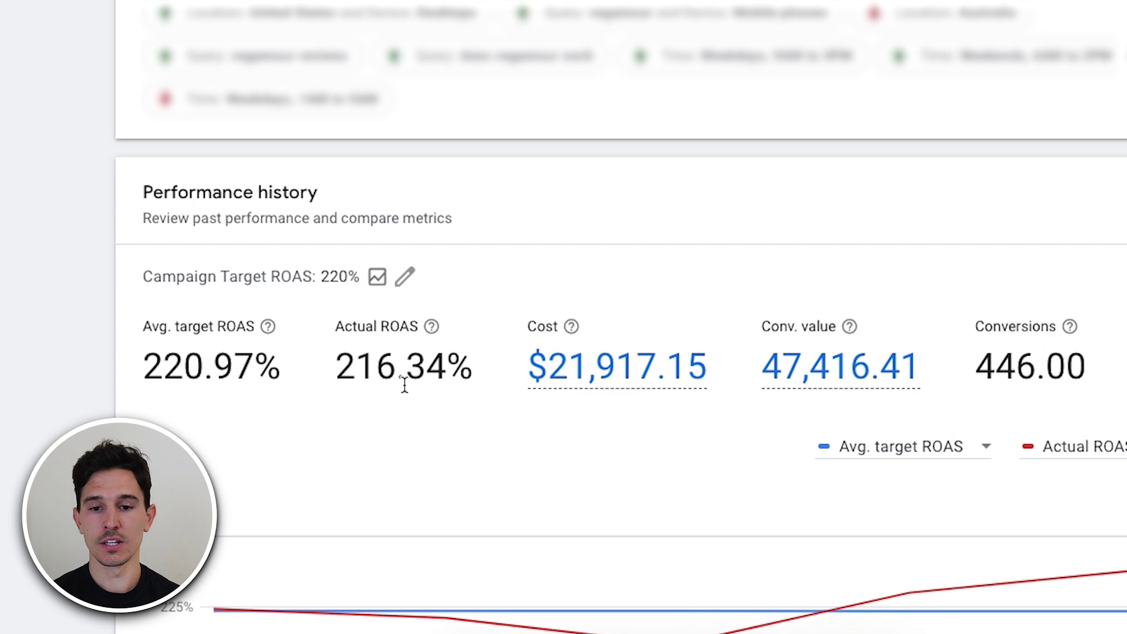
Scroll past the target vs actual ROAS chart and expand the bid strategy Settings
scroll(529, 267, "down", 10)
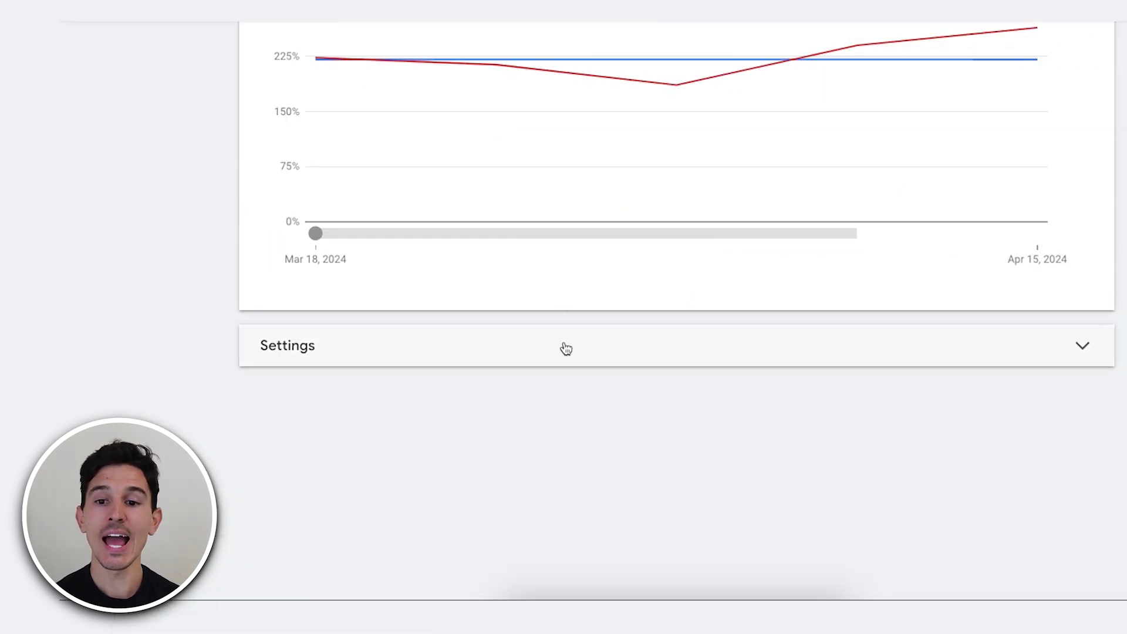
left_click(562, 343)
scroll(189, 338, "up", 9)
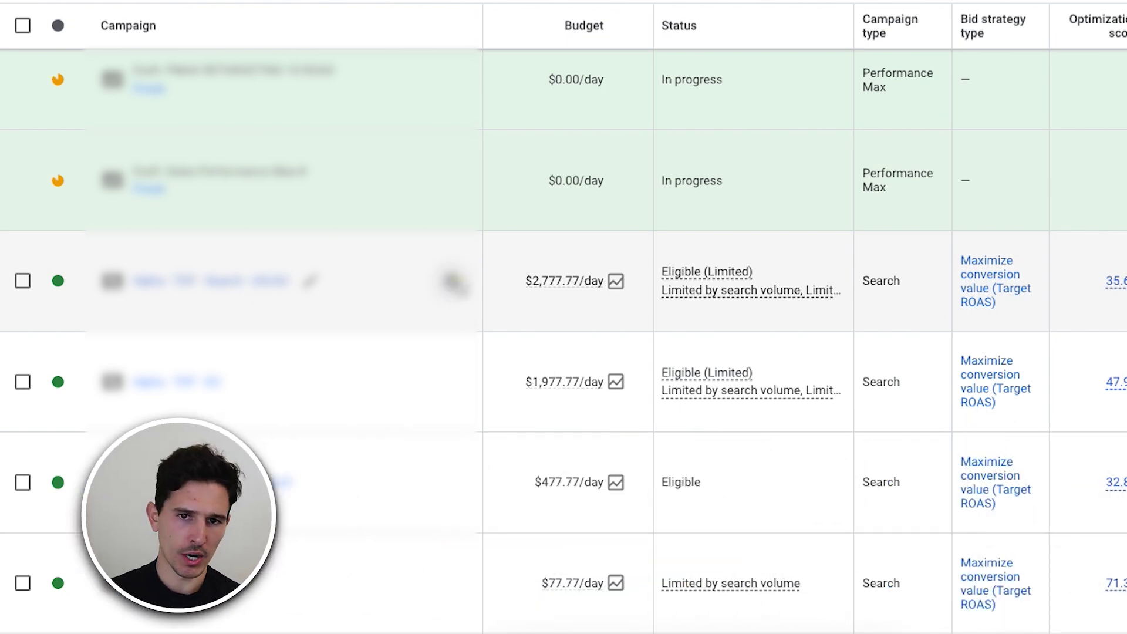
left_click(452, 282)
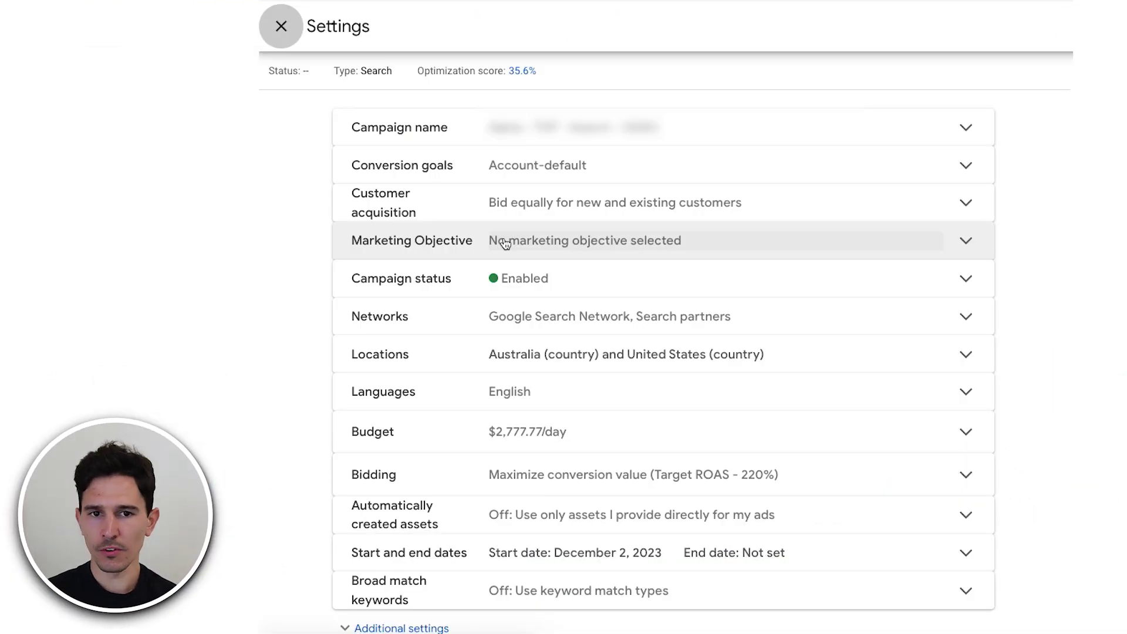
left_click(646, 359)
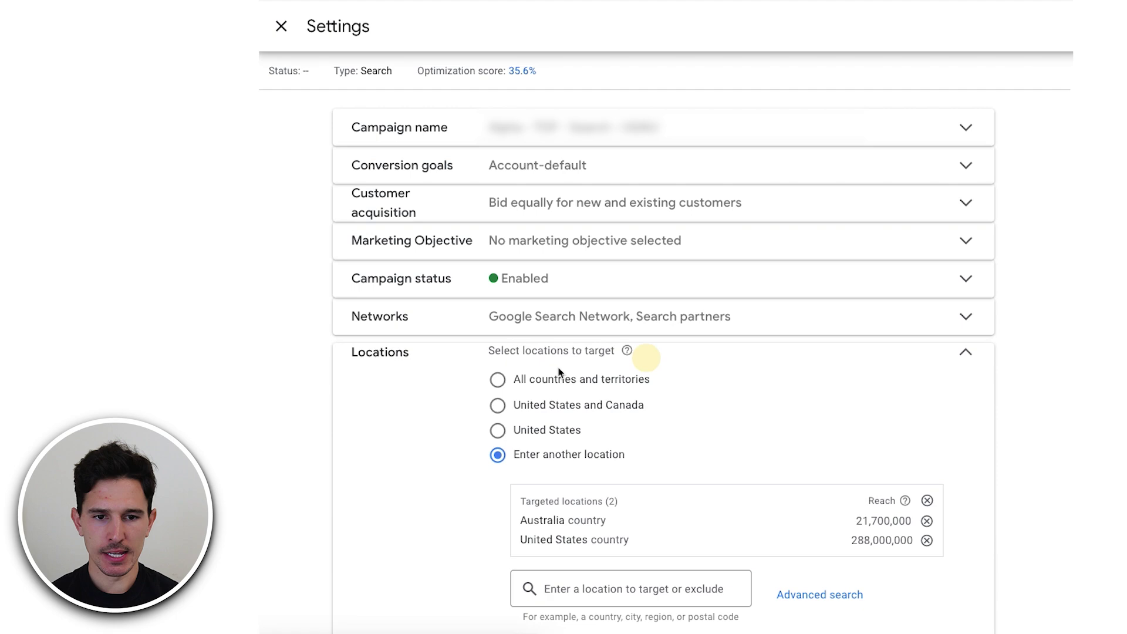
scroll(646, 352, "down", 3)
left_click(523, 458)
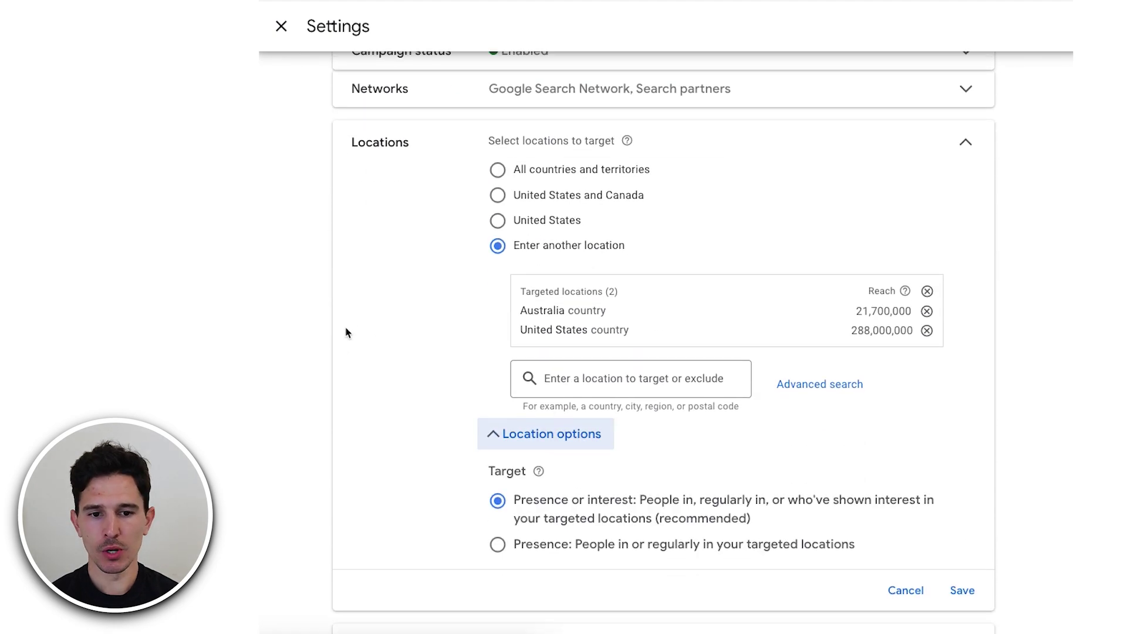
scroll(470, 353, "down", 2)
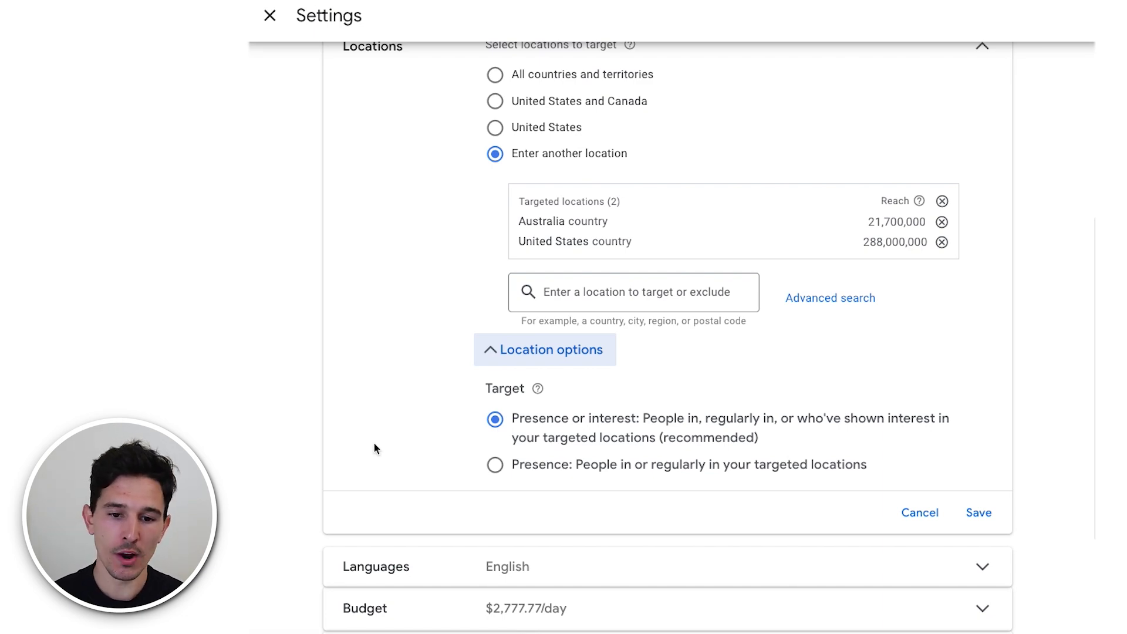
scroll(373, 448, "up", 5)
left_click(516, 214)
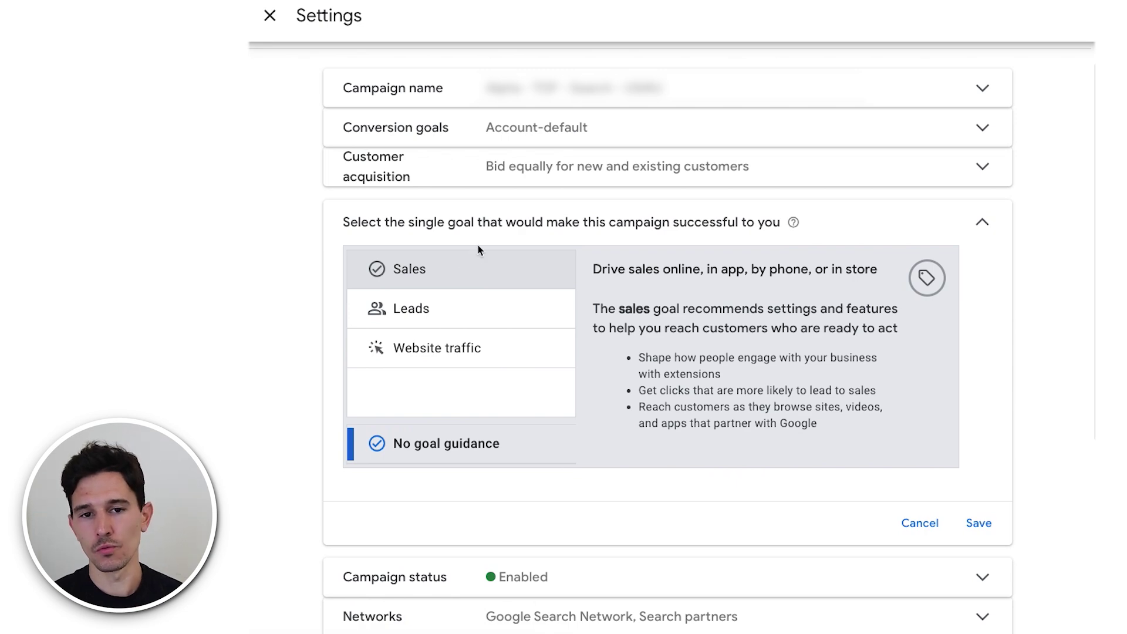
left_click(982, 222)
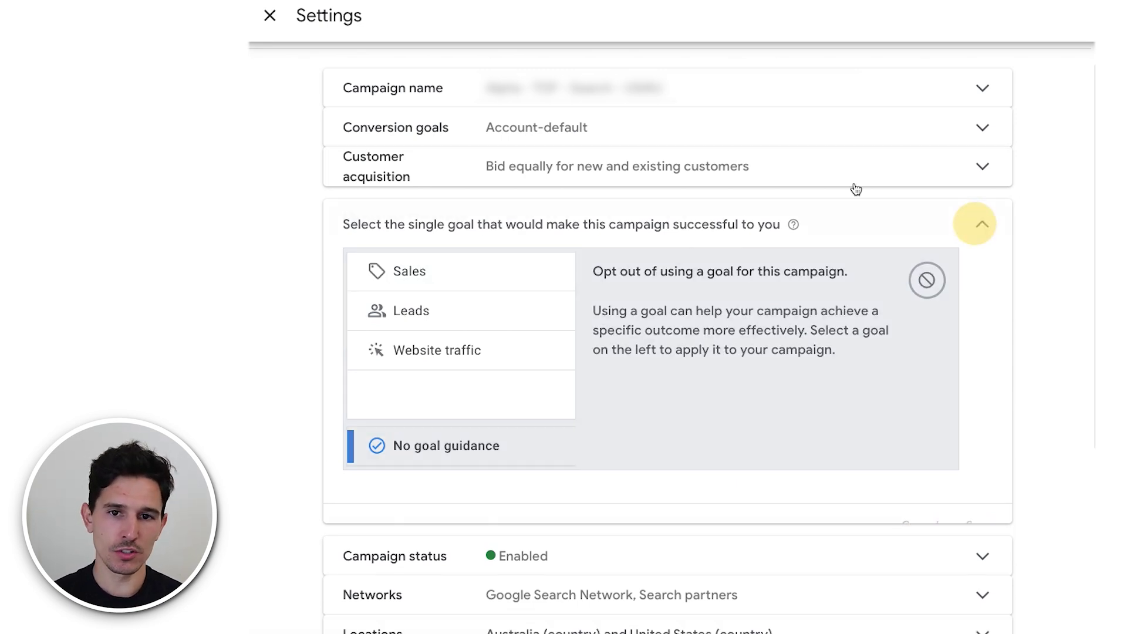
left_click(270, 15)
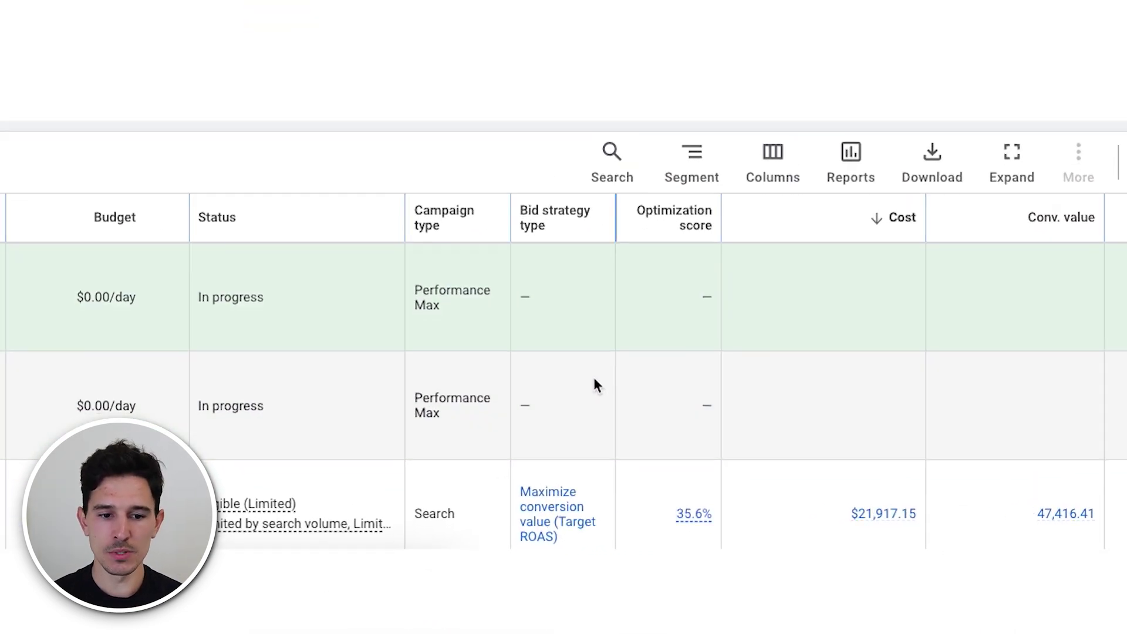
scroll(595, 384, "down", 3)
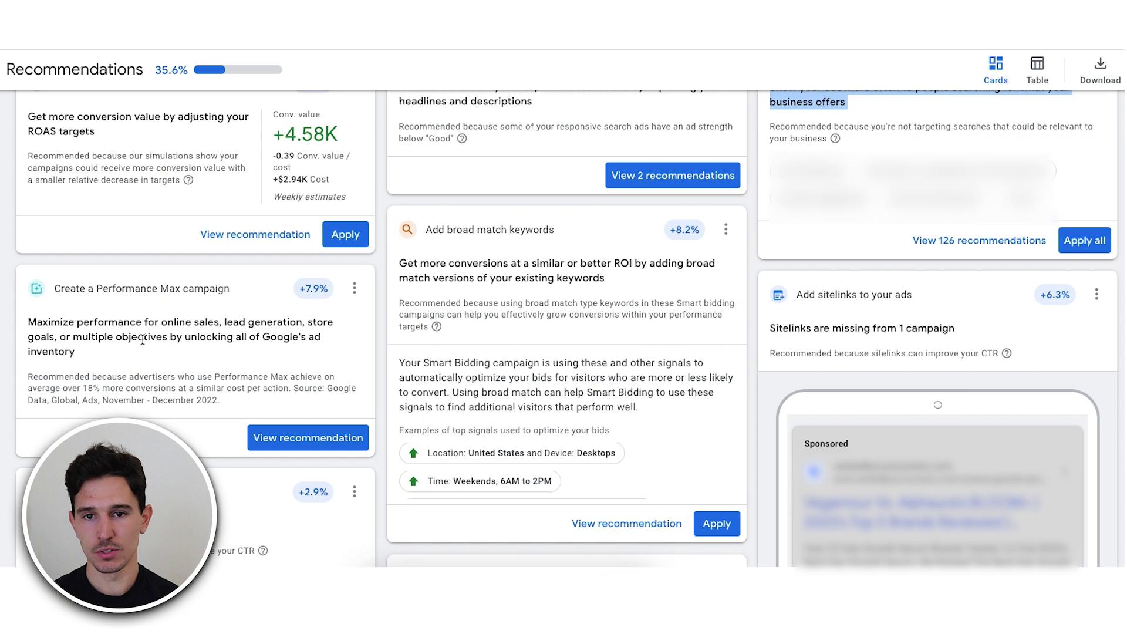
Scroll through the recommendation cards, from Bidding & budgets down to Automated campaigns
scroll(708, 262, "down", 4)
scroll(711, 274, "up", 3)
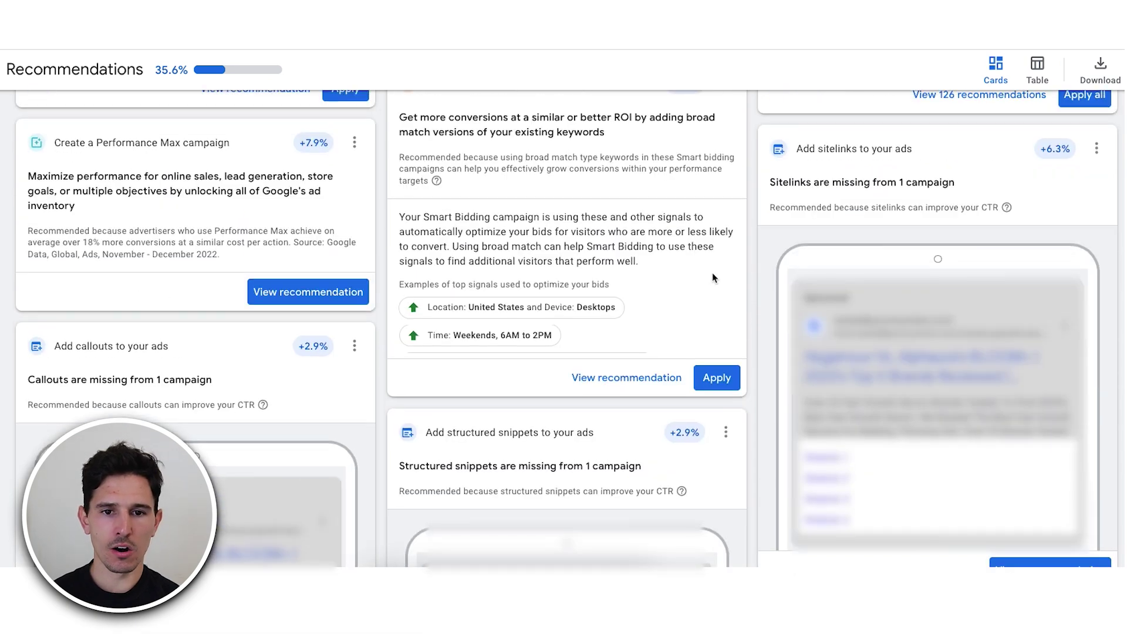
scroll(710, 280, "down", 2)
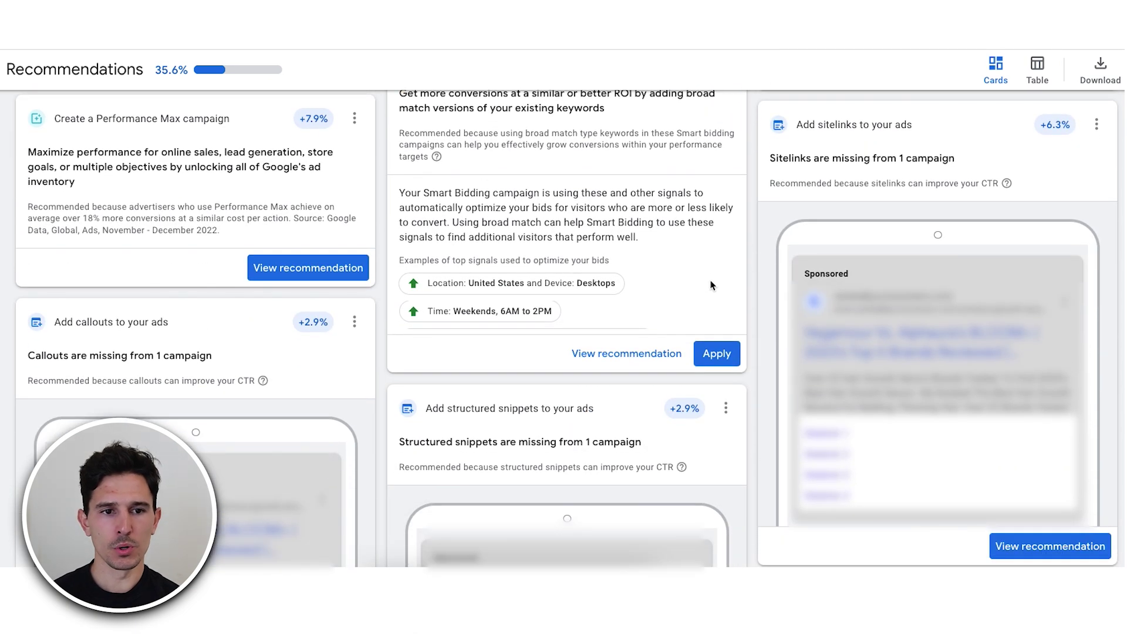
scroll(882, 182, "down", 2)
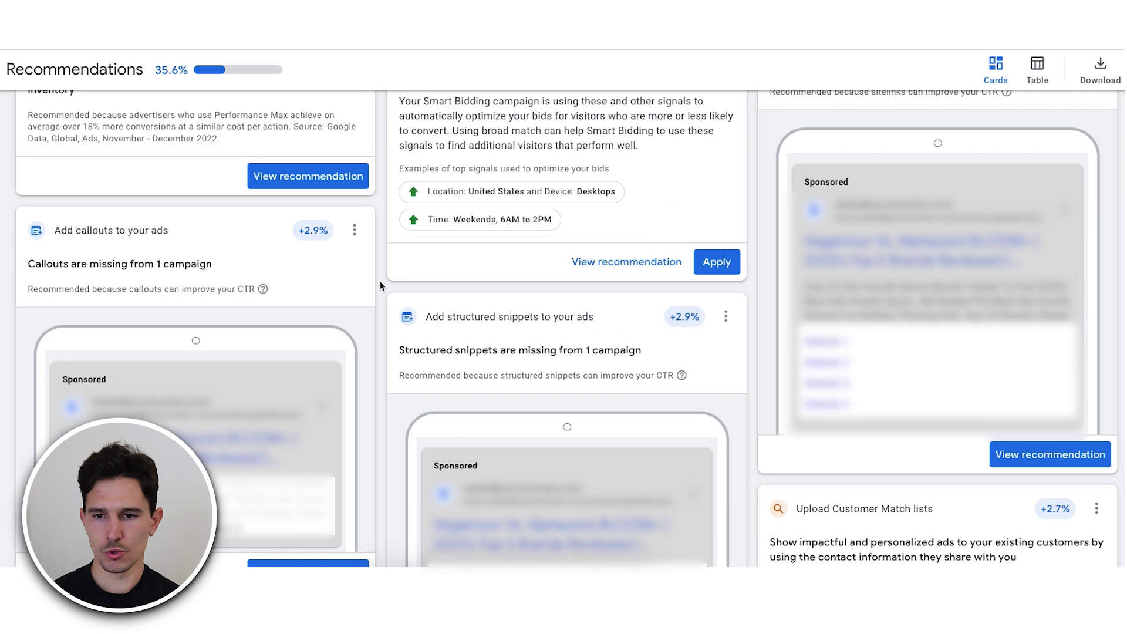
scroll(380, 286, "down", 6)
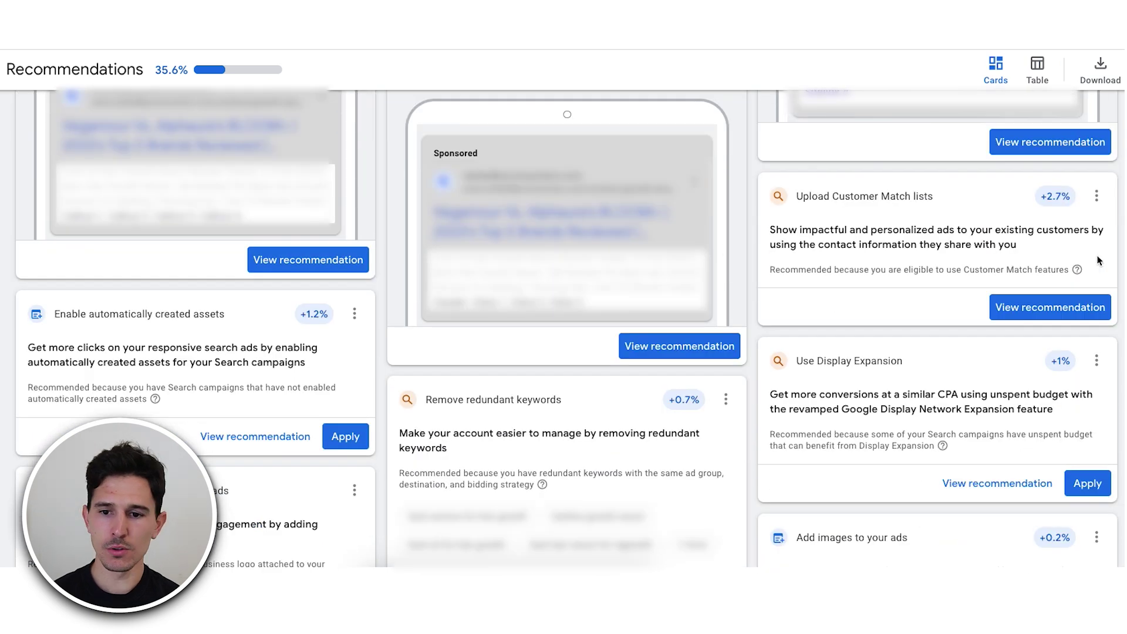
scroll(942, 225, "down", 3)
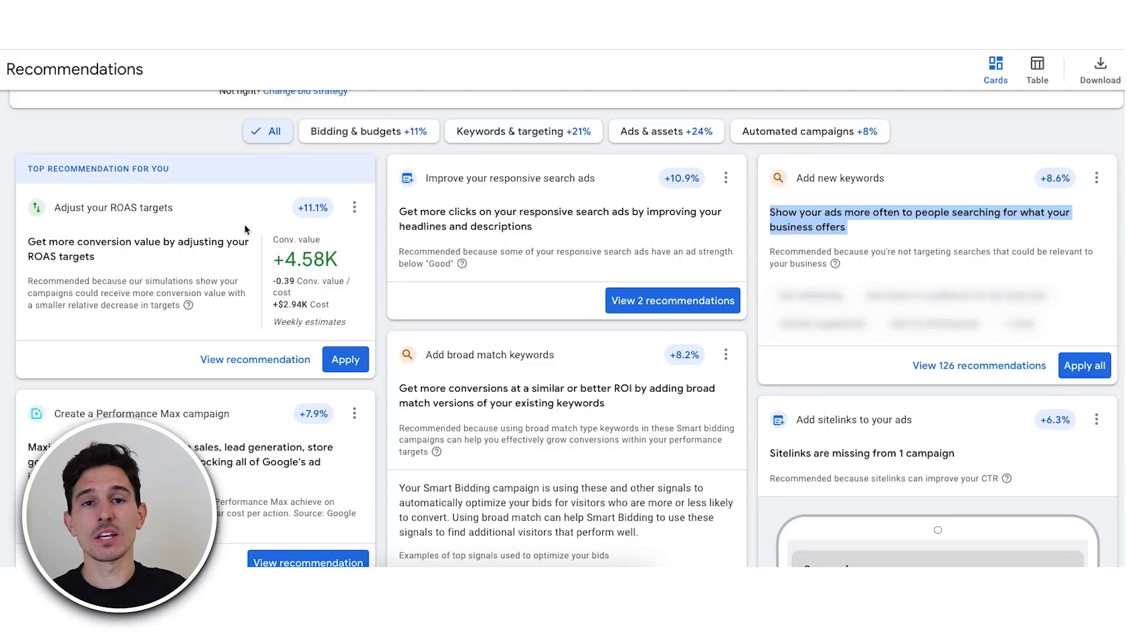
scroll(397, 273, "down", 5)
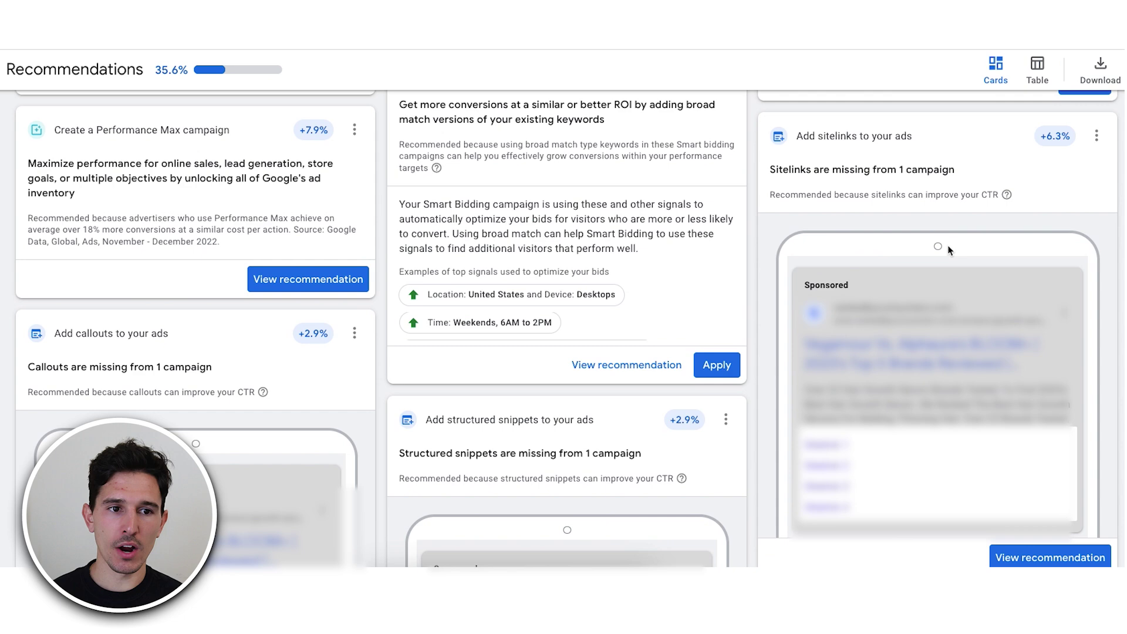
scroll(203, 279, "down", 2)
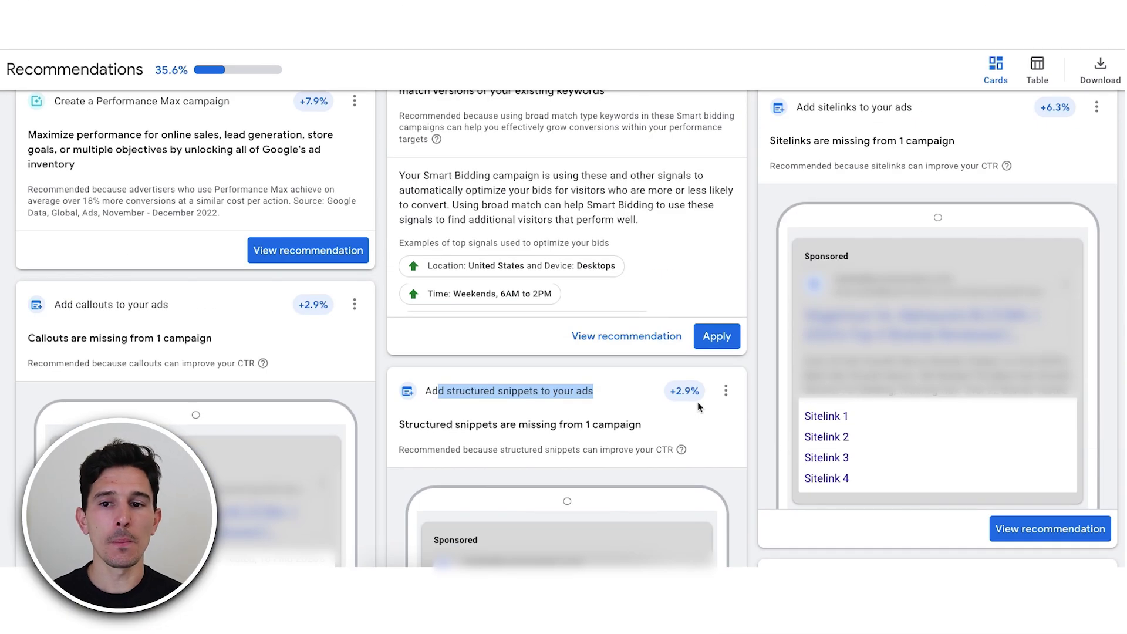
scroll(697, 405, "up", 5)
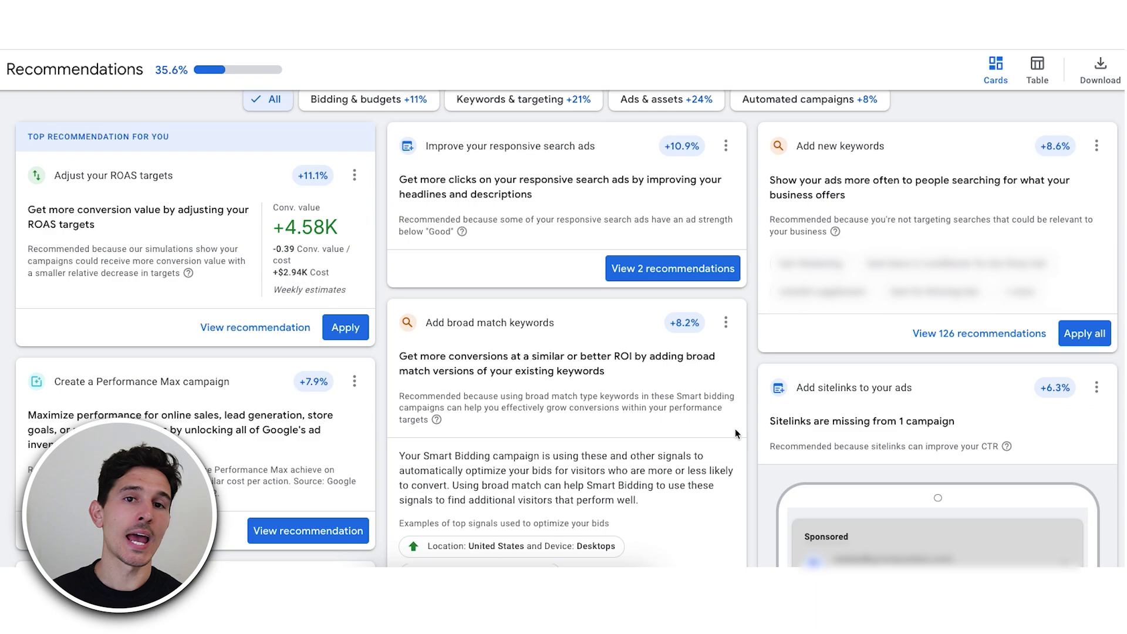
scroll(735, 423, "down", 4)
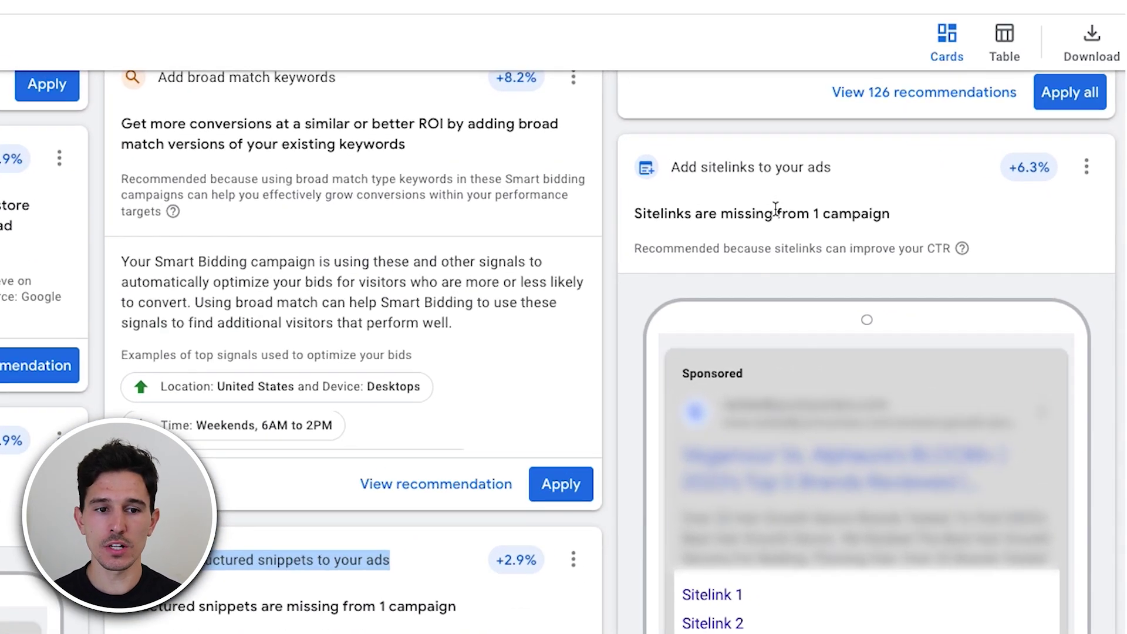
triple_click(857, 193)
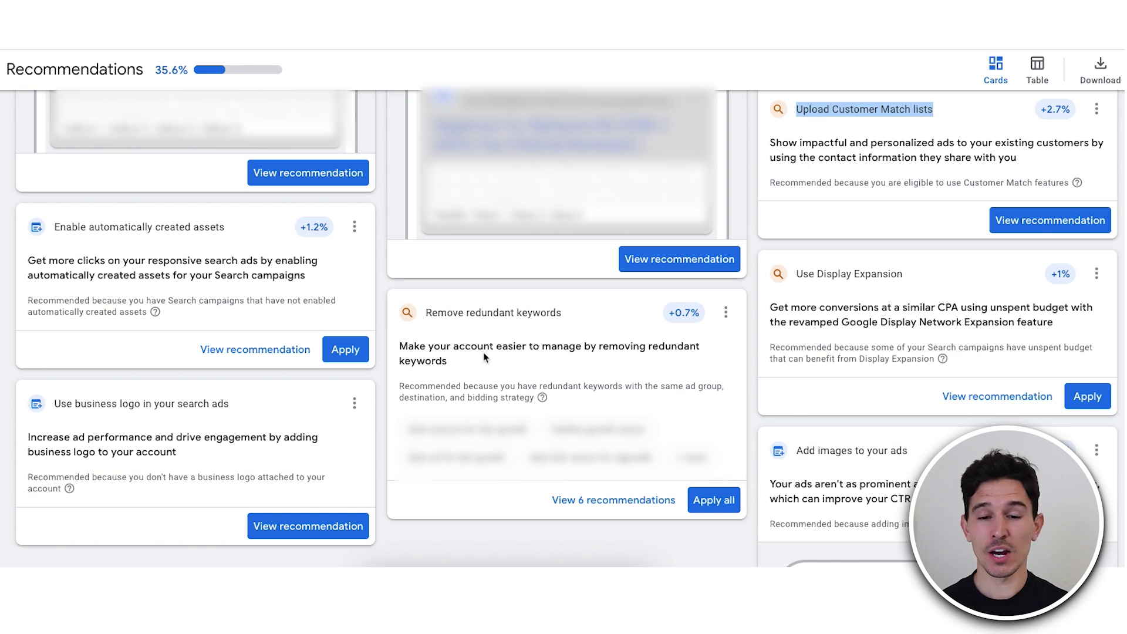
left_click_drag(682, 316, 704, 318)
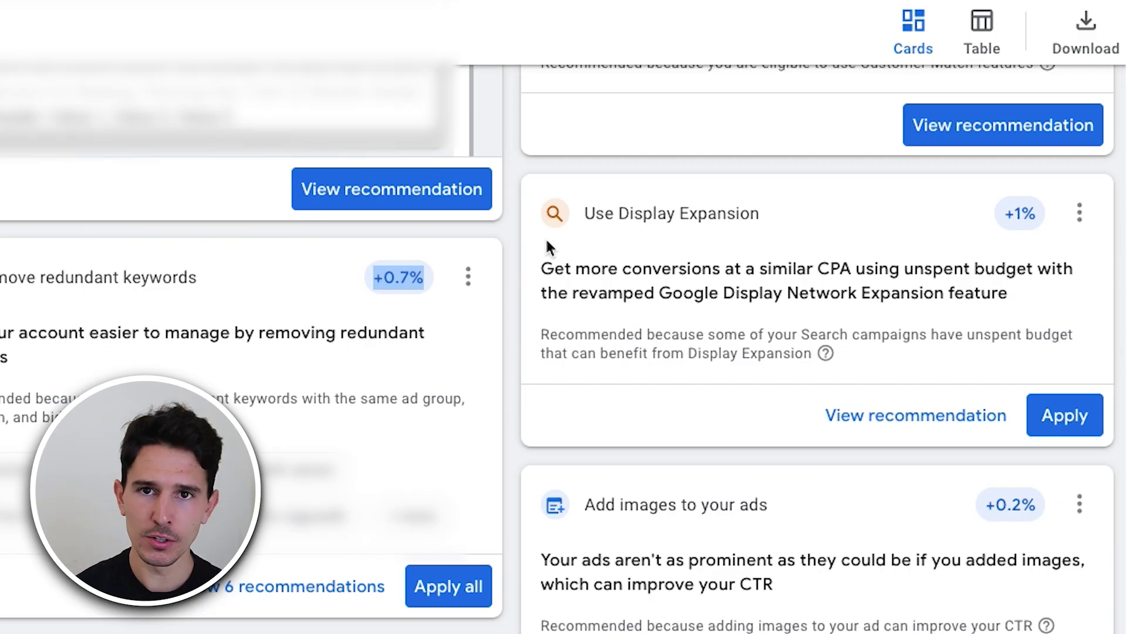
scroll(646, 281, "down", 6)
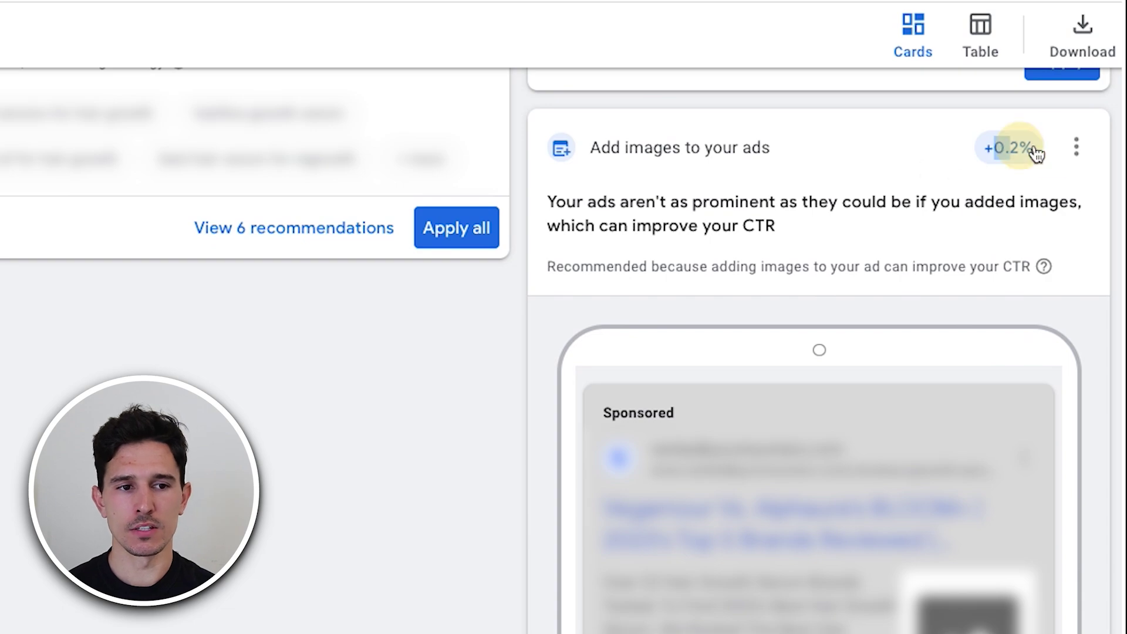
left_click_drag(1035, 154, 1037, 154)
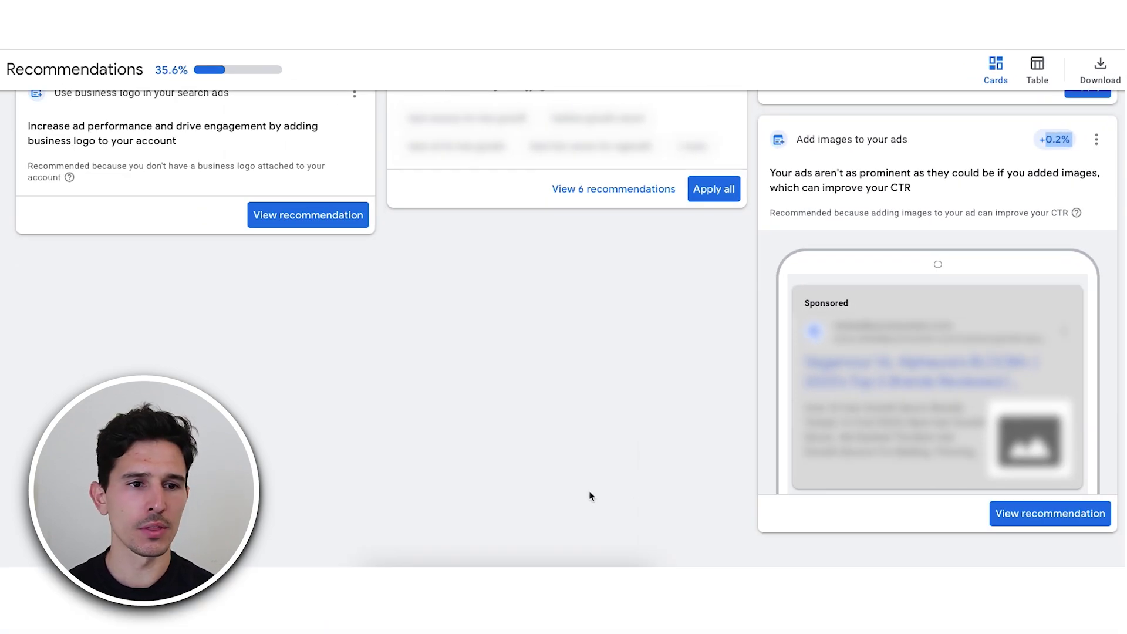
left_click(54, 141)
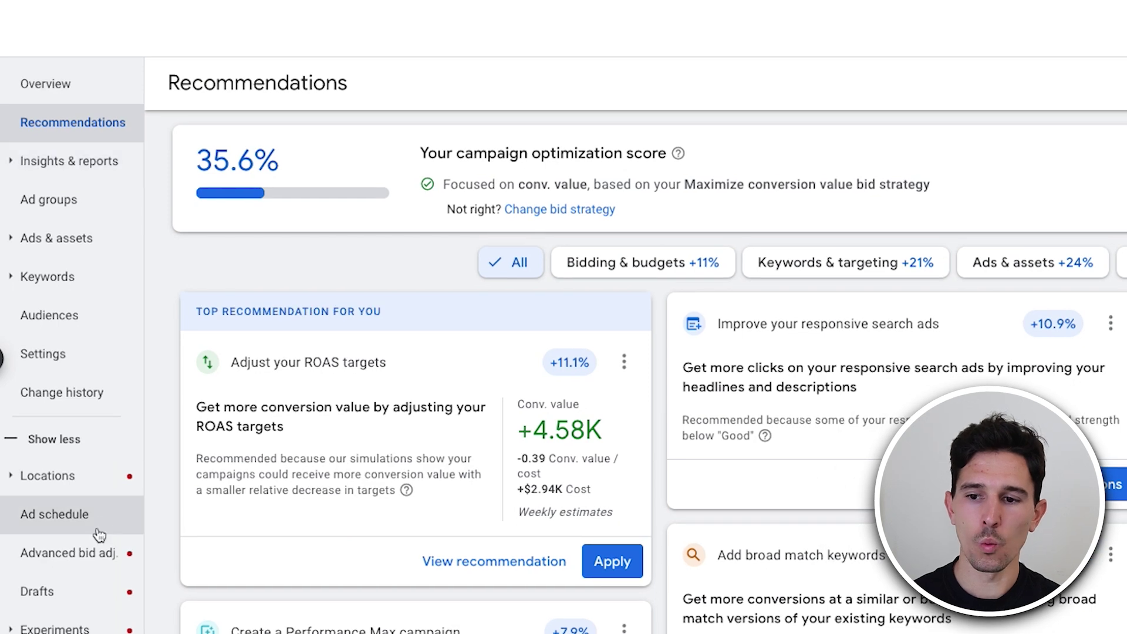
In the Locations report, compare cost per conversion: United States $48.68 vs Australia $50.56
left_click(99, 475)
left_click(84, 513)
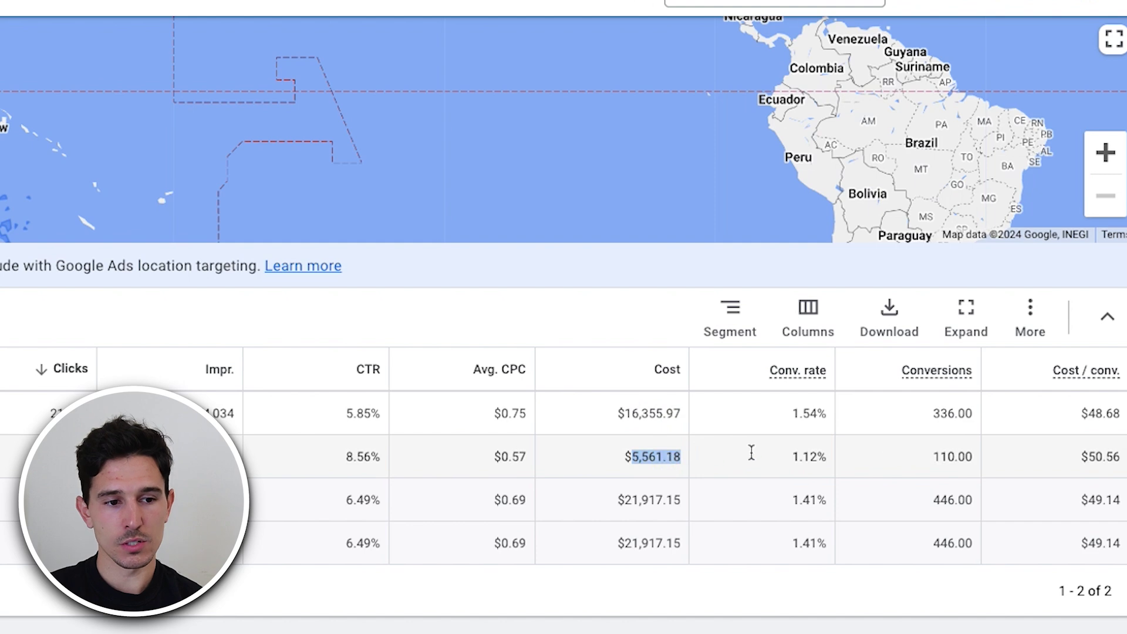
left_click(1101, 414)
double_click(1103, 456)
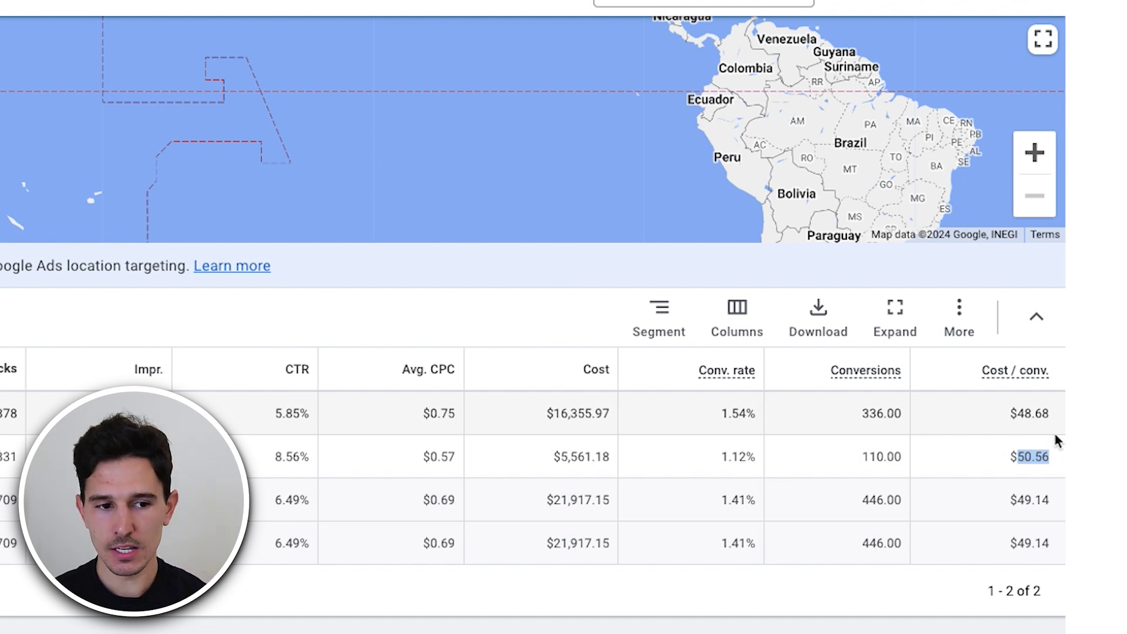
double_click(1038, 415)
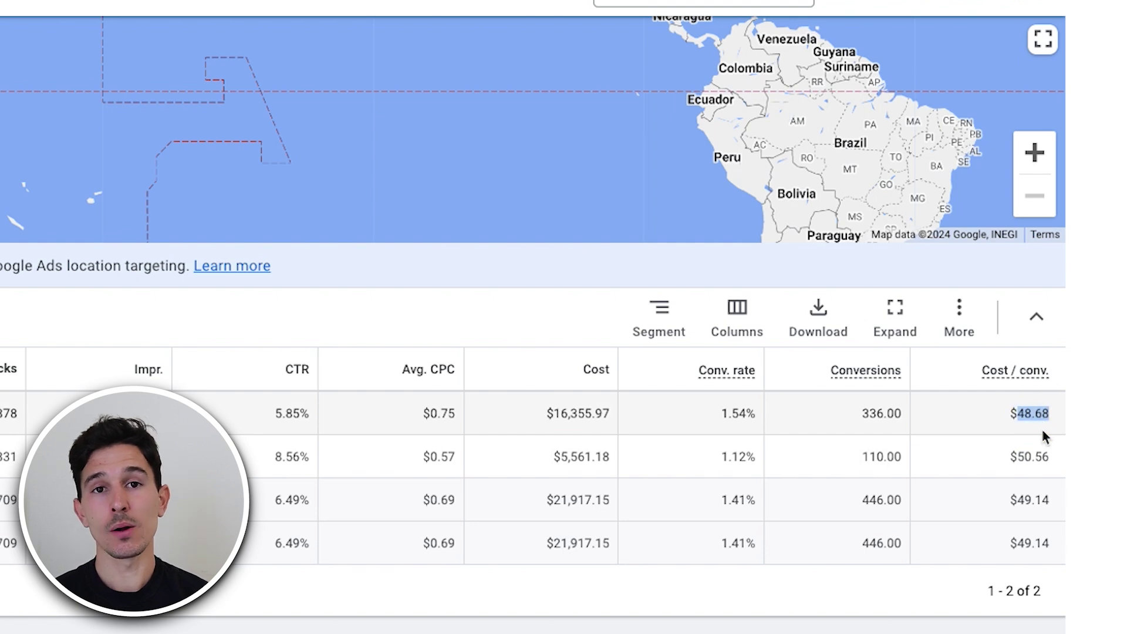
left_click(1043, 457)
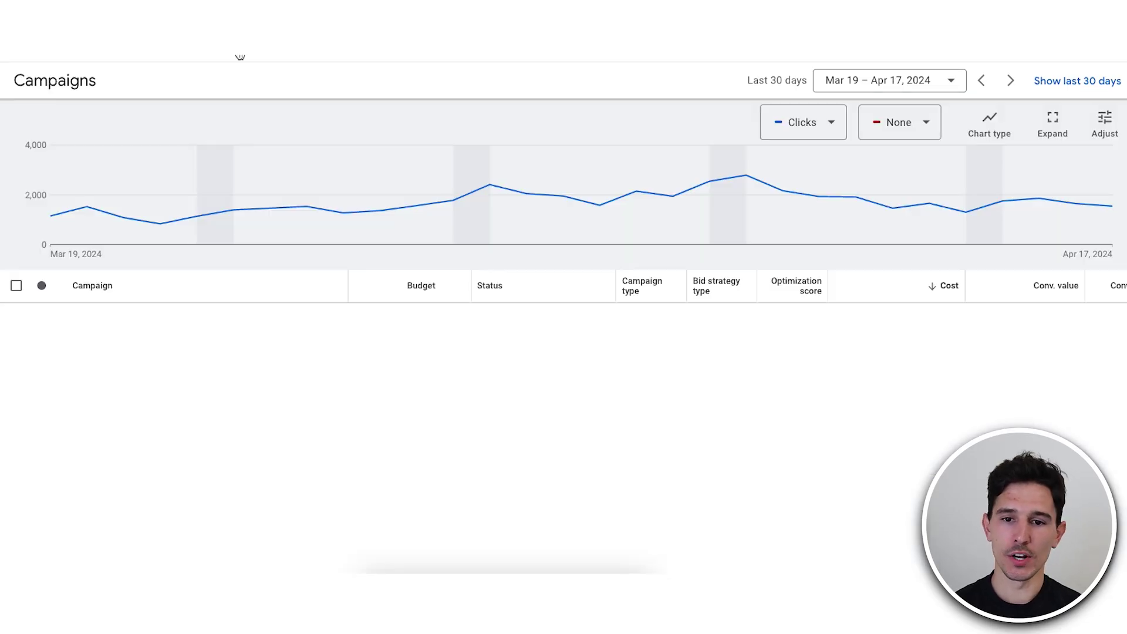
scroll(780, 269, "down", 3)
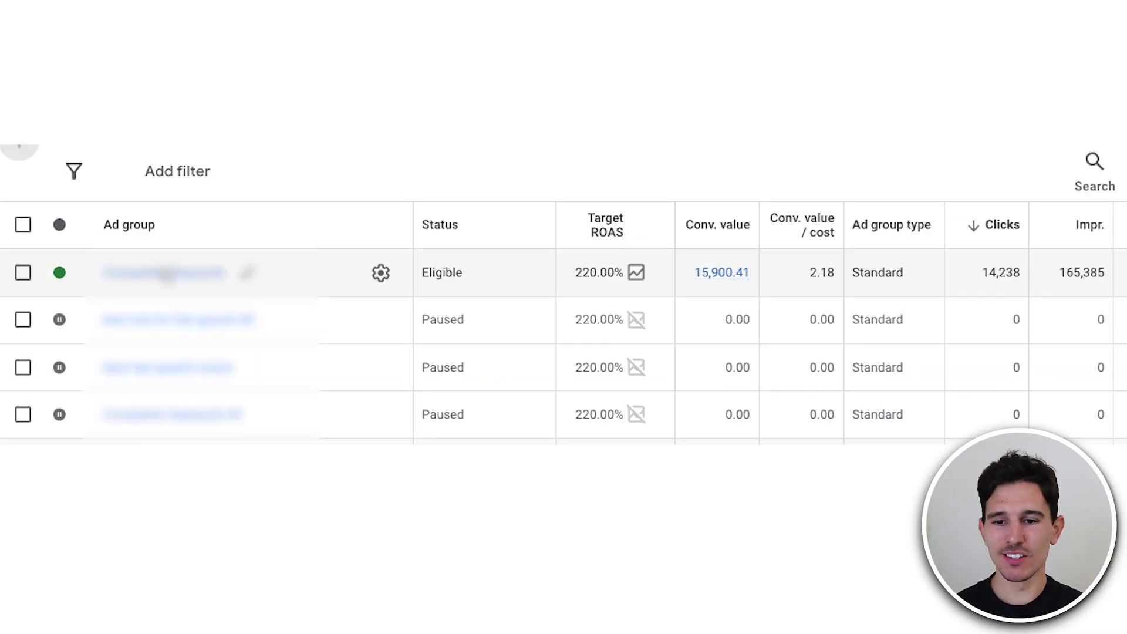
Open the first ad group's Keywords table and scroll through its broad match keywords
left_click(167, 273)
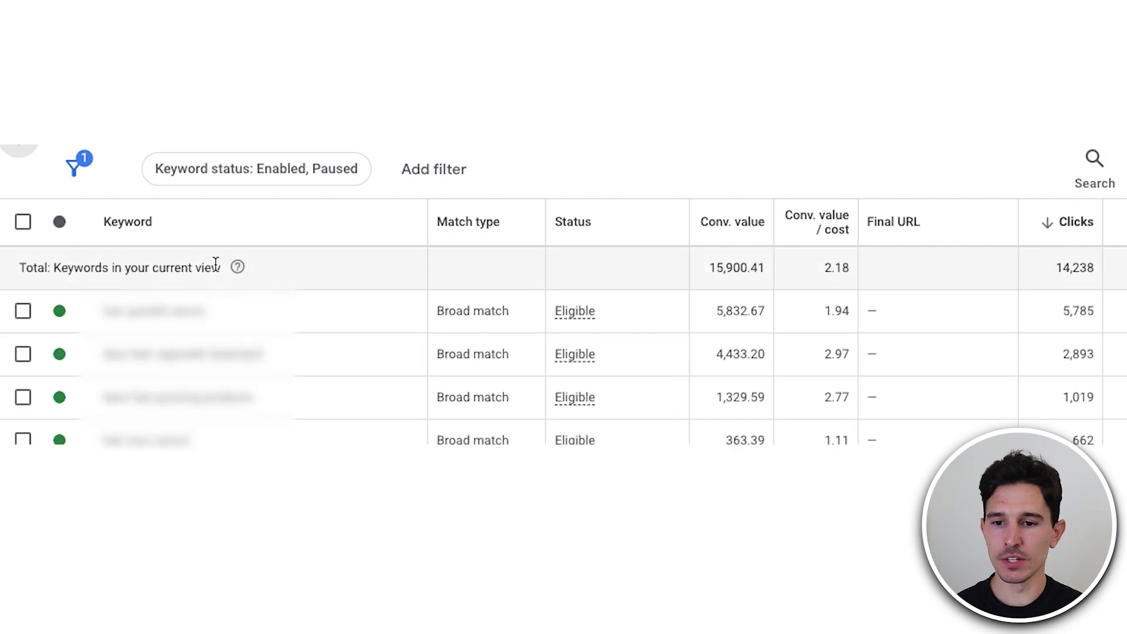
scroll(529, 322, "down", 3)
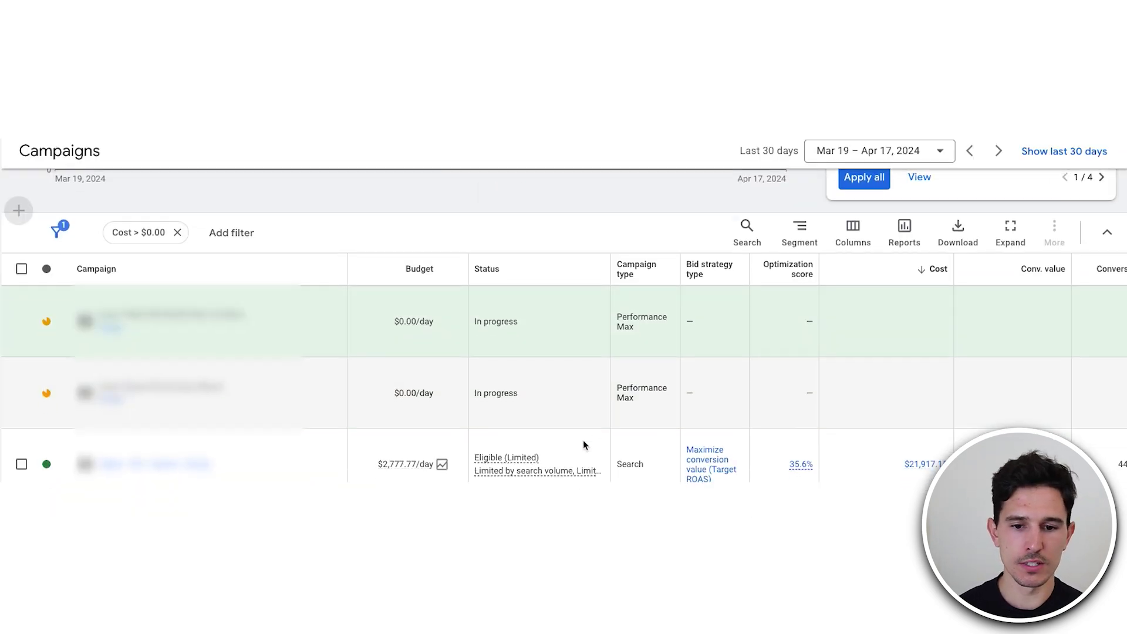
Scroll across the Campaigns table comparing costs, highlighting the $36.55 cost per conversion
scroll(583, 446, "down", 1)
mouse_move(583, 446)
scroll(326, 471, "down", 3)
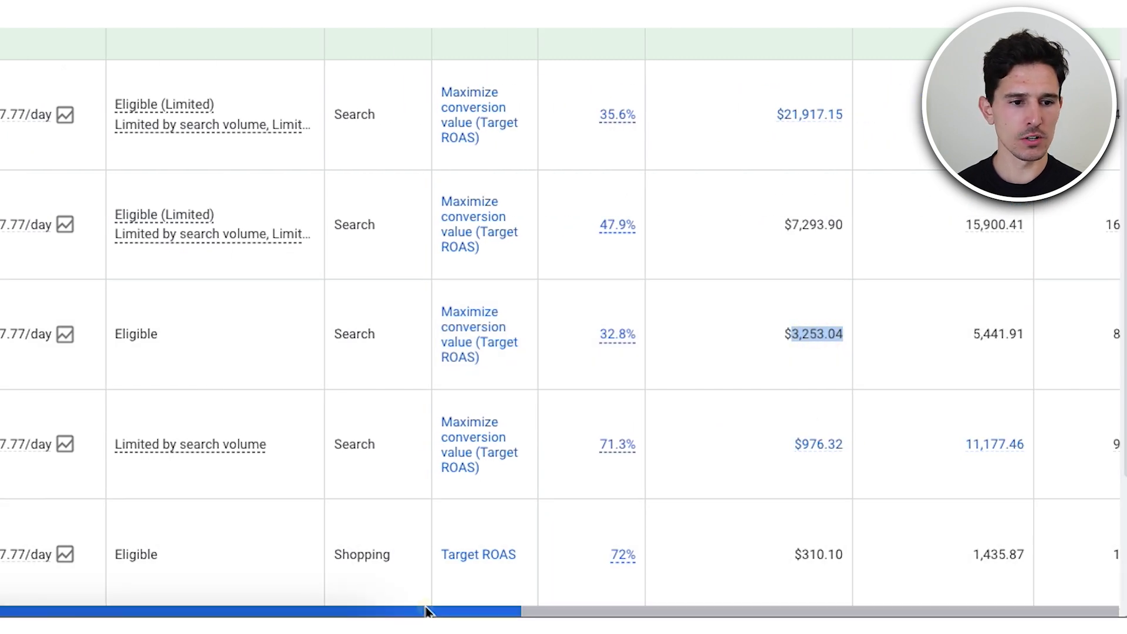
left_click_drag(428, 611, 650, 611)
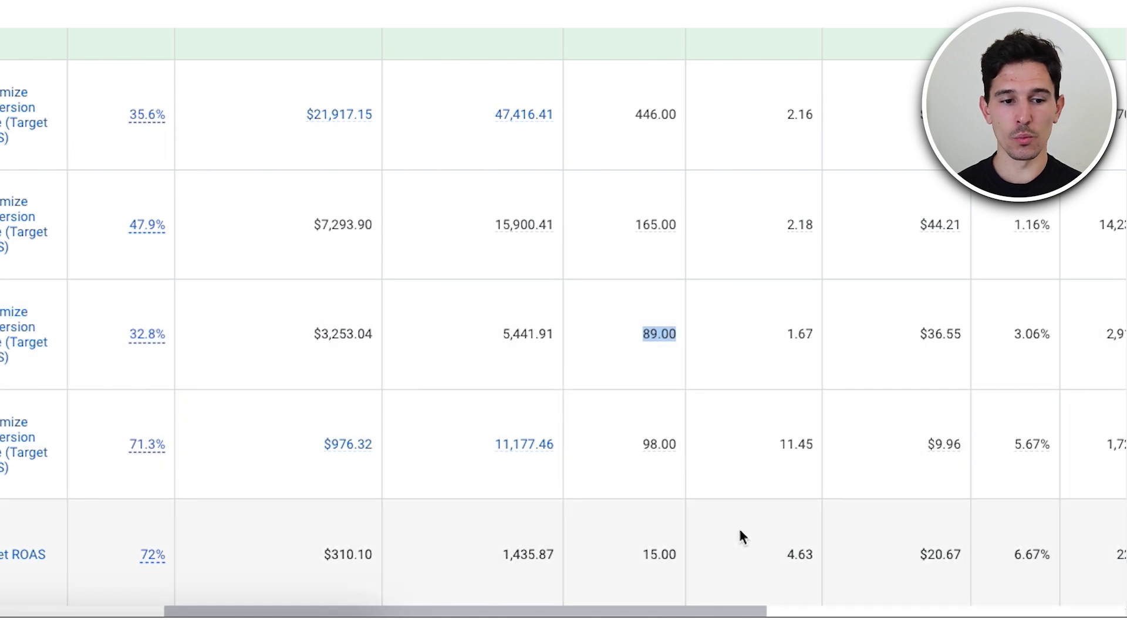
mouse_move(698, 612)
left_mouse_down()
mouse_move(652, 611)
mouse_move(720, 611)
left_mouse_up()
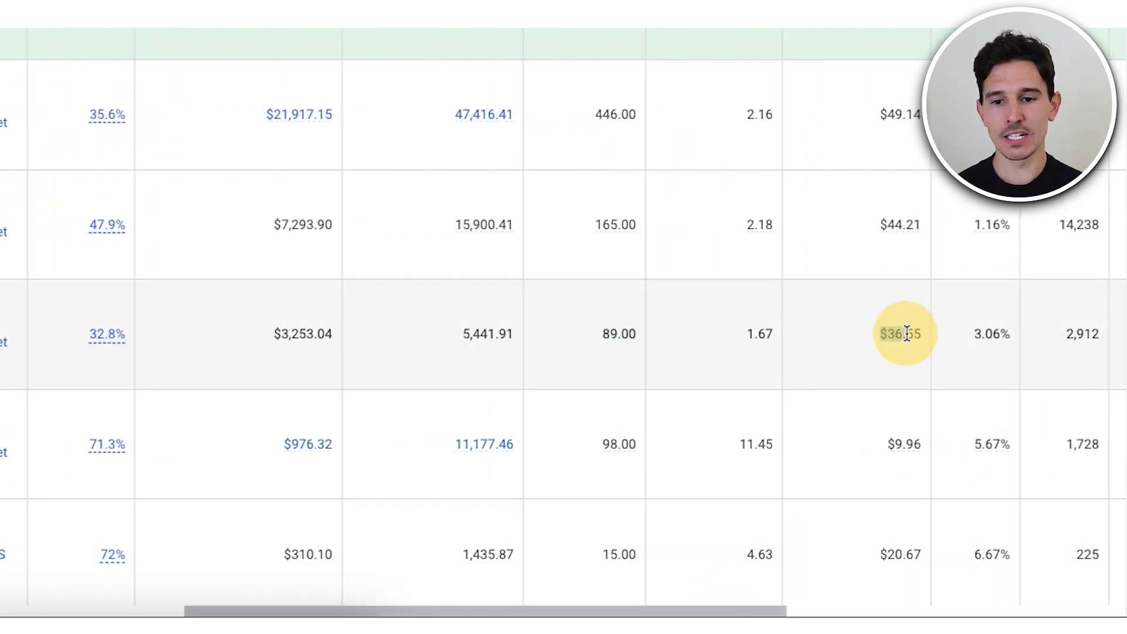
left_click_drag(907, 334, 924, 330)
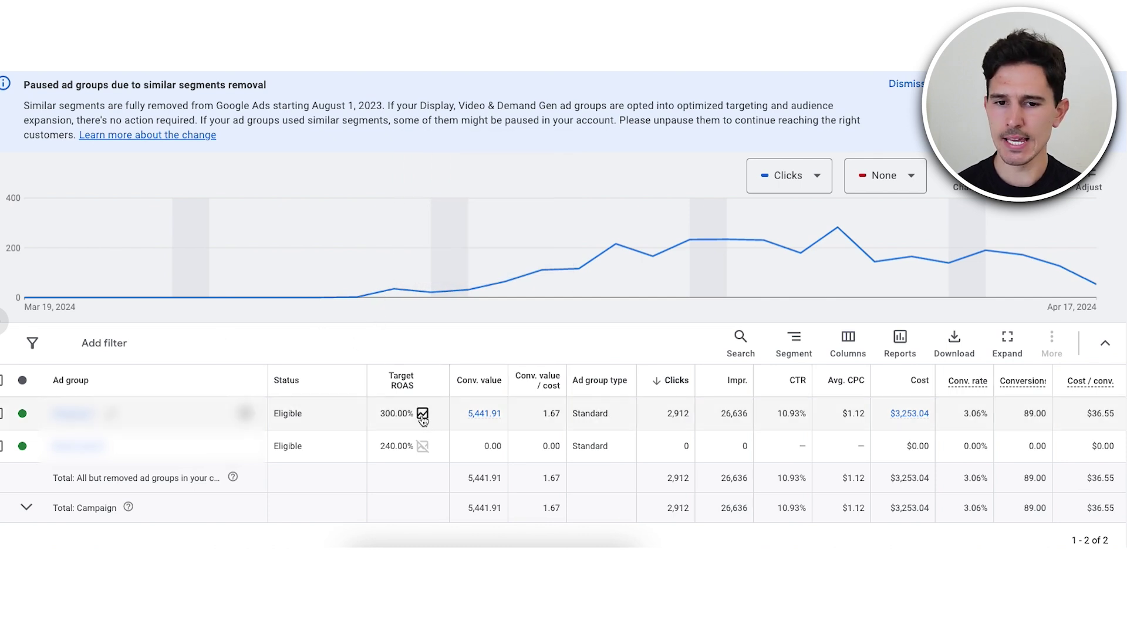
Open the first ad group's Keywords table and check a keyword's Eligible status
left_click(80, 413)
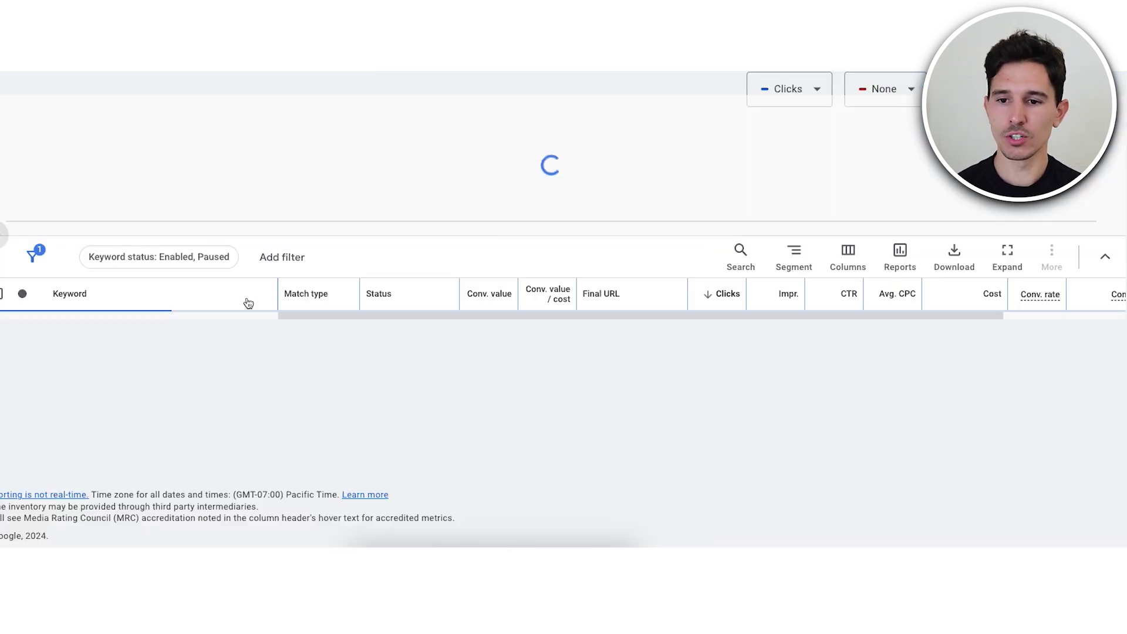
scroll(247, 305, "down", 3)
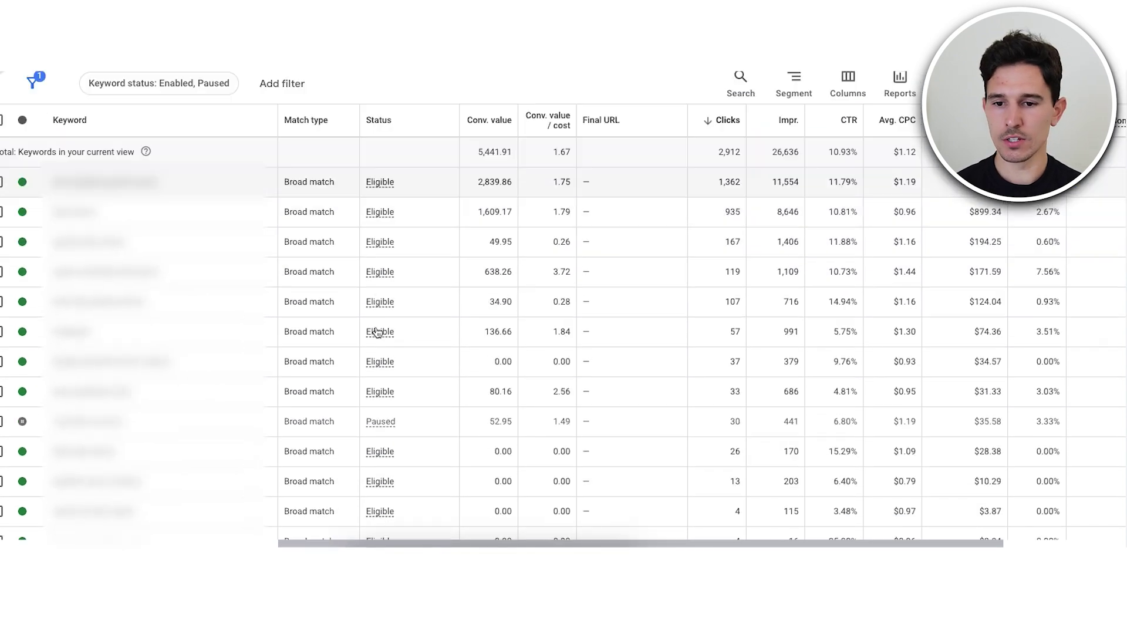
mouse_move(380, 329)
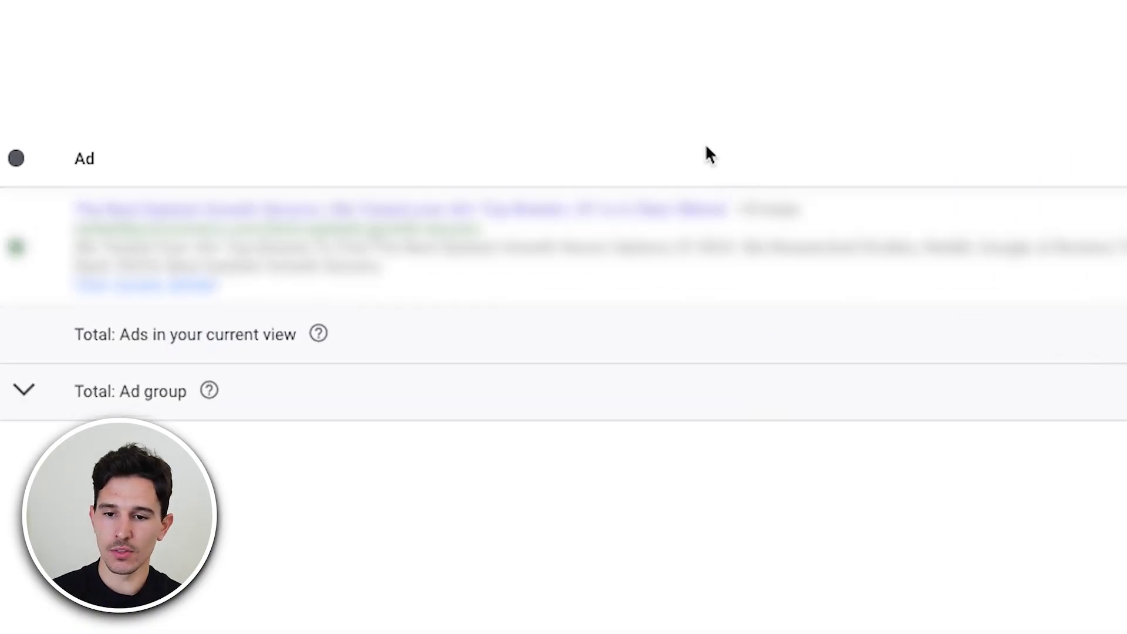
Open the ad's asset details and expand More asset types to show promotions, prices, calls and callouts
left_click(133, 296)
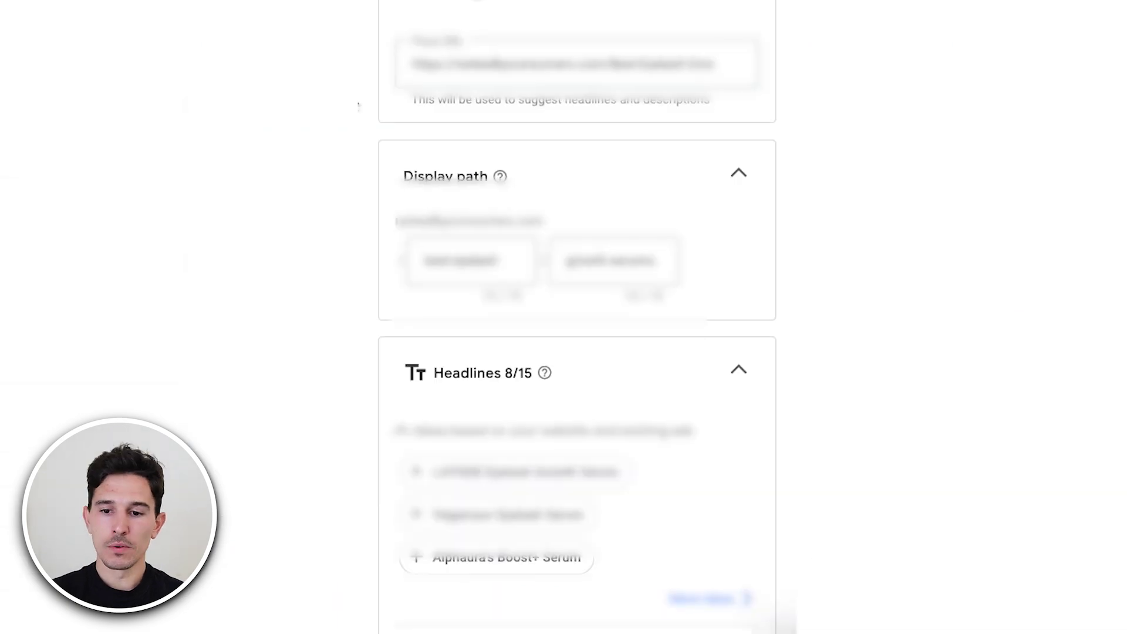
scroll(358, 103, "down", 10)
scroll(363, 103, "down", 8)
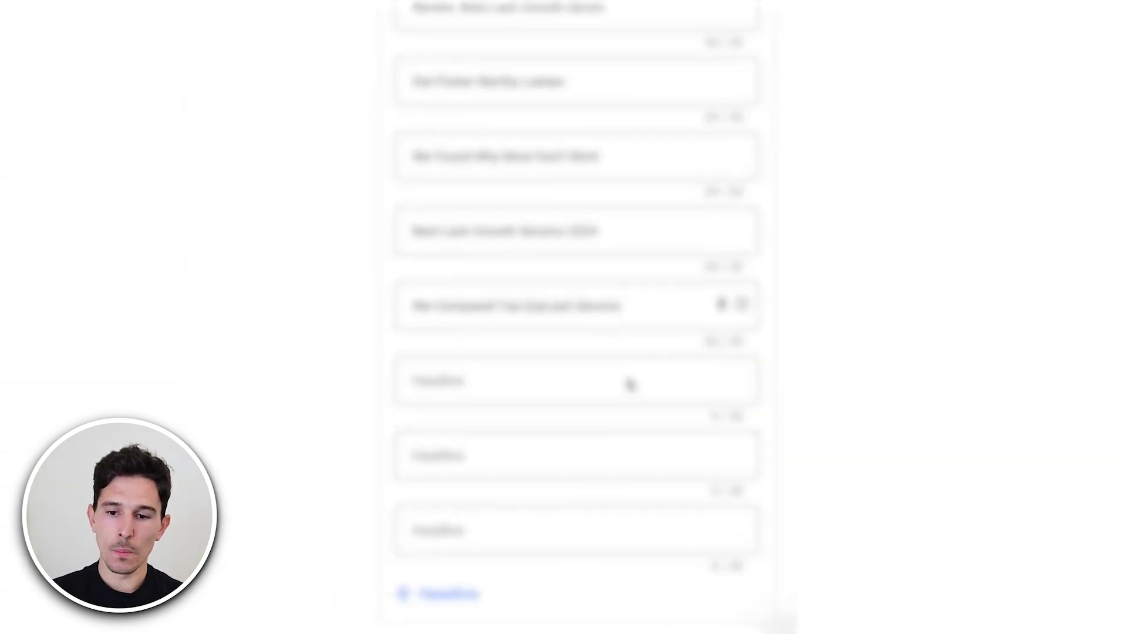
scroll(577, 317, "down", 10)
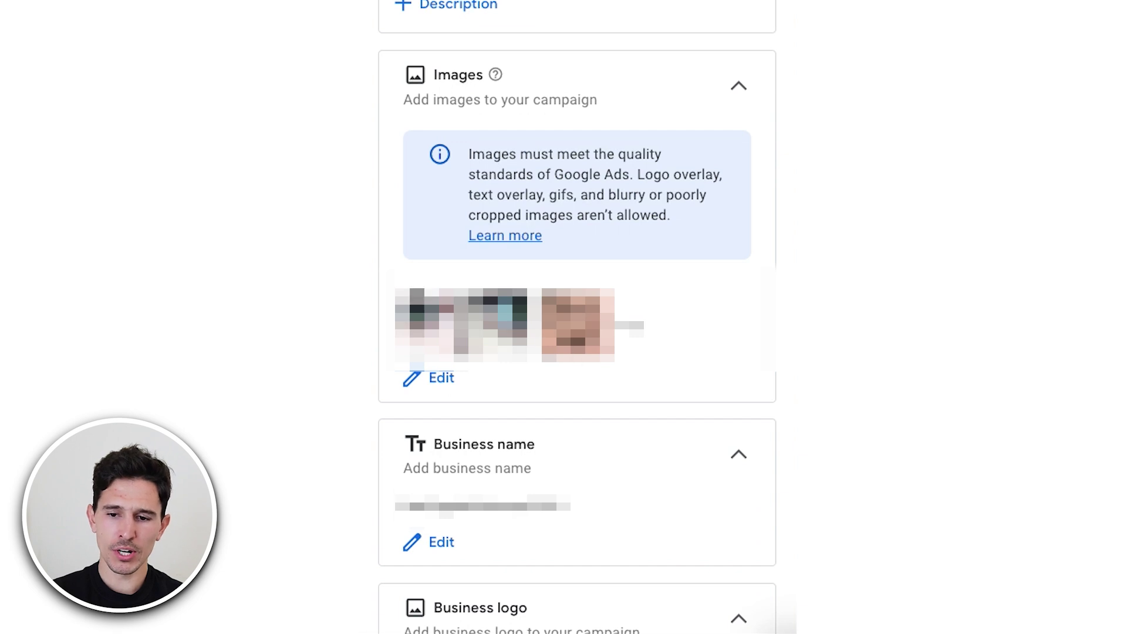
scroll(365, 208, "down", 5)
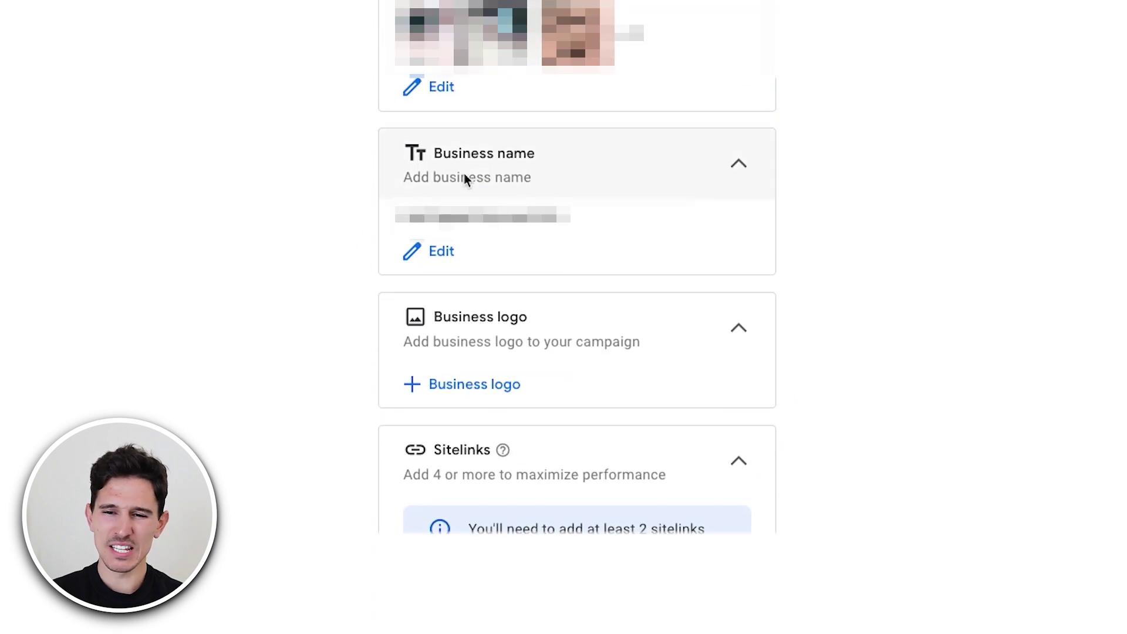
scroll(488, 381, "down", 5)
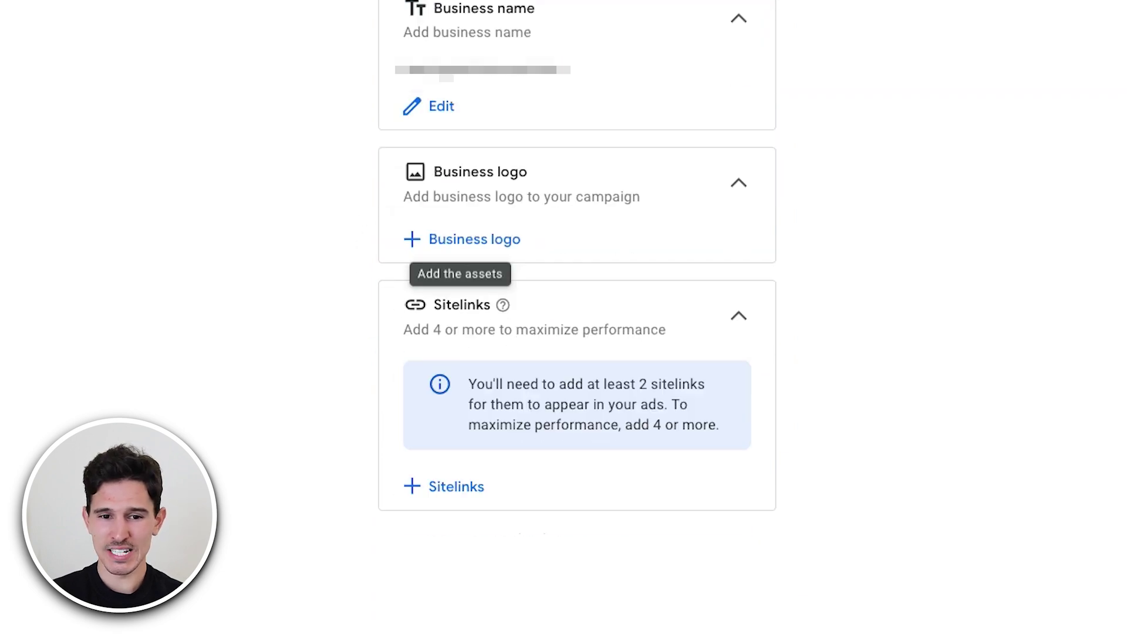
left_click(467, 420)
scroll(452, 347, "down", 7)
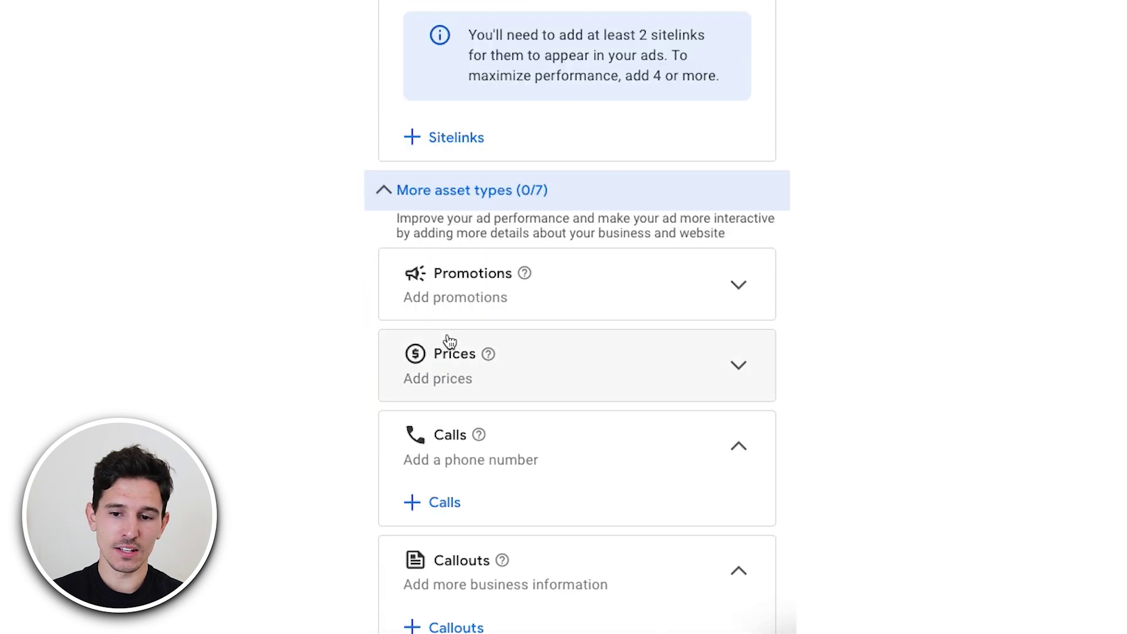
scroll(511, 184, "down", 4)
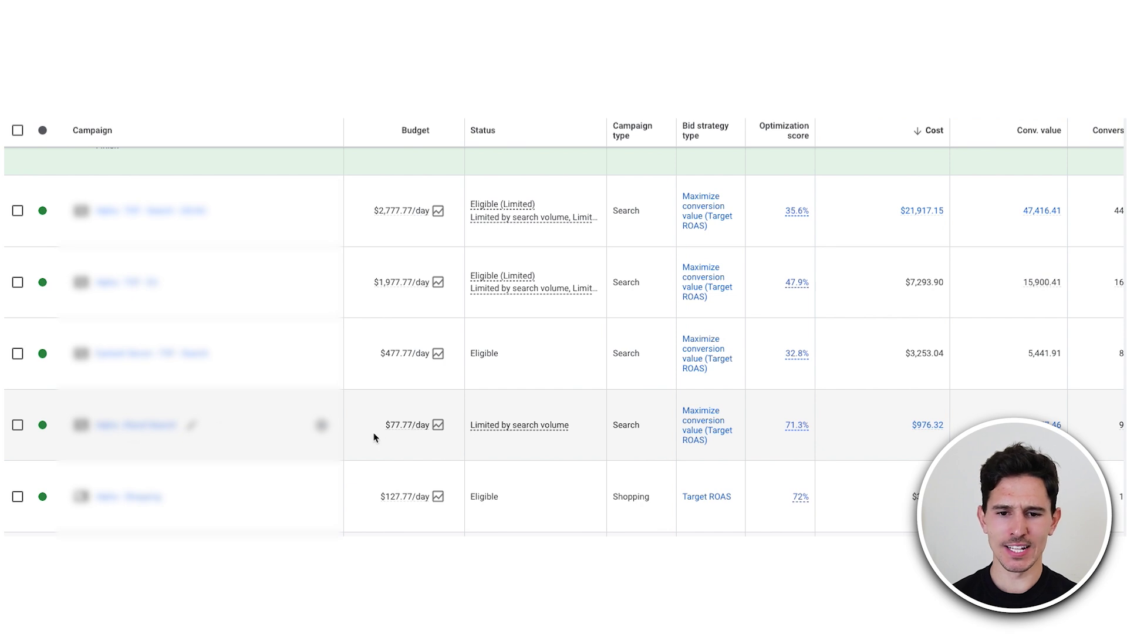
Open the campaign that spent $976.32 and review its branded keywords
mouse_move(406, 434)
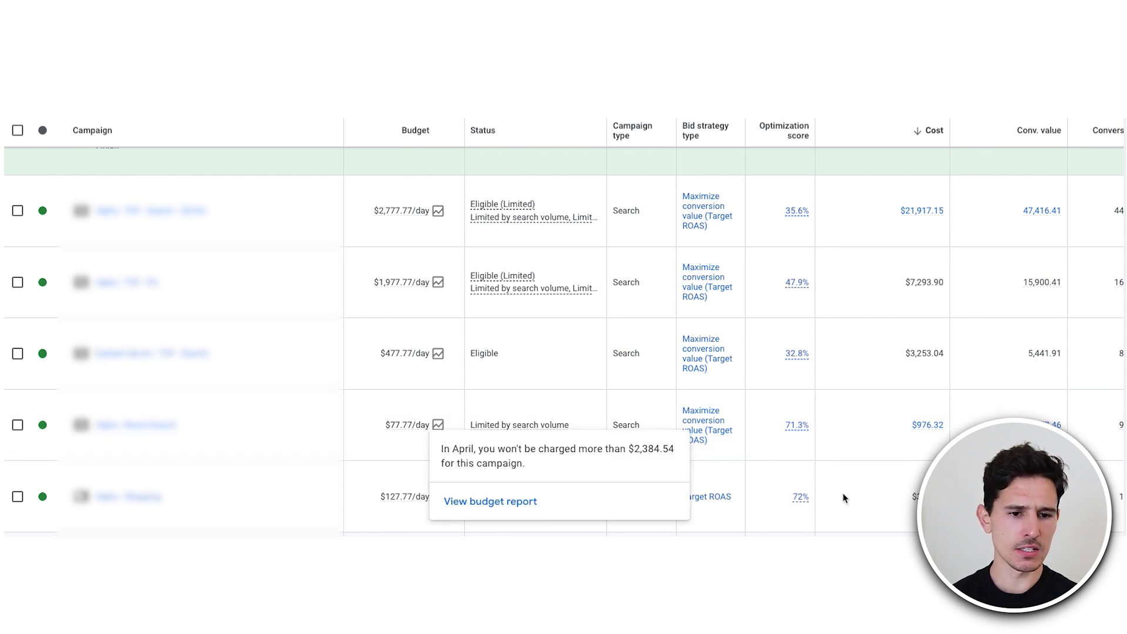
scroll(856, 446, "right", 6)
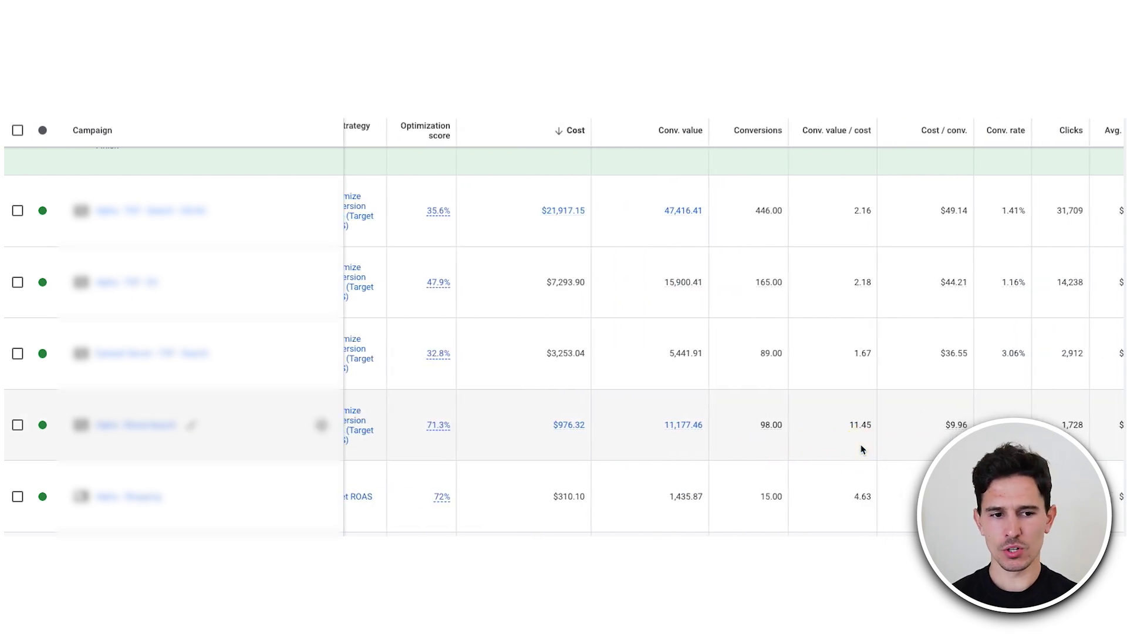
left_click(135, 425)
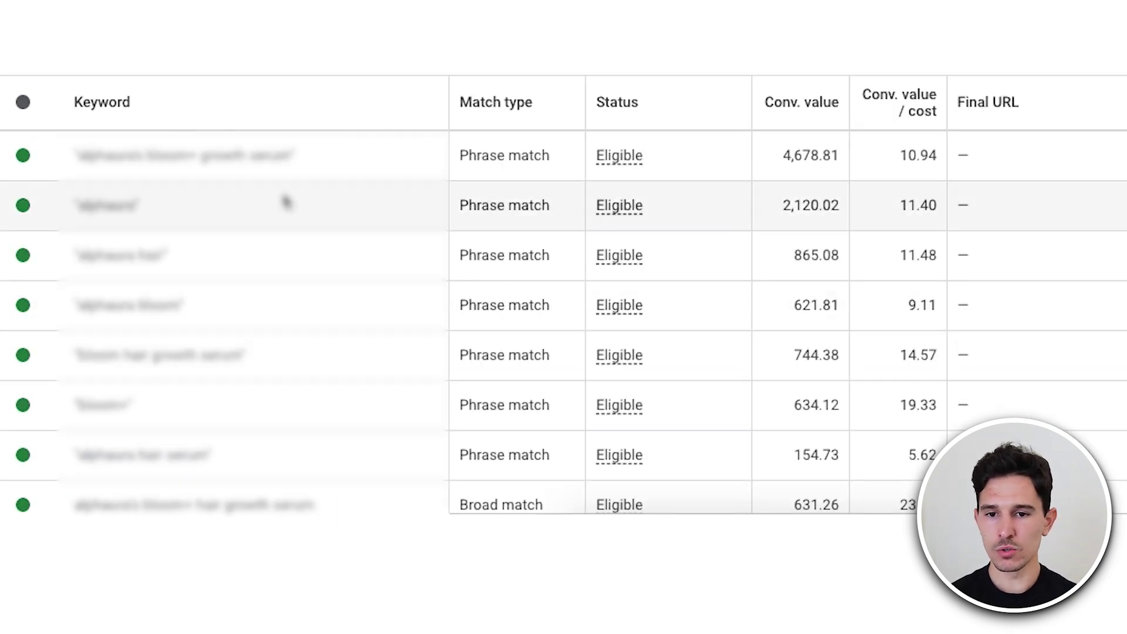
scroll(210, 141, "down", 1)
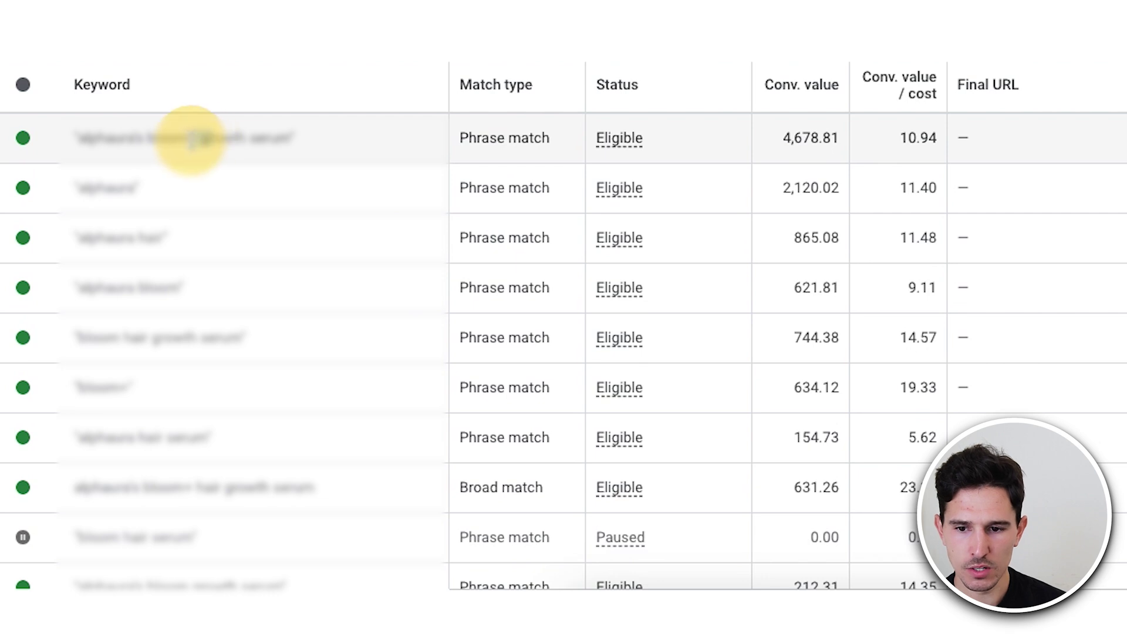
left_click_drag(211, 138, 192, 138)
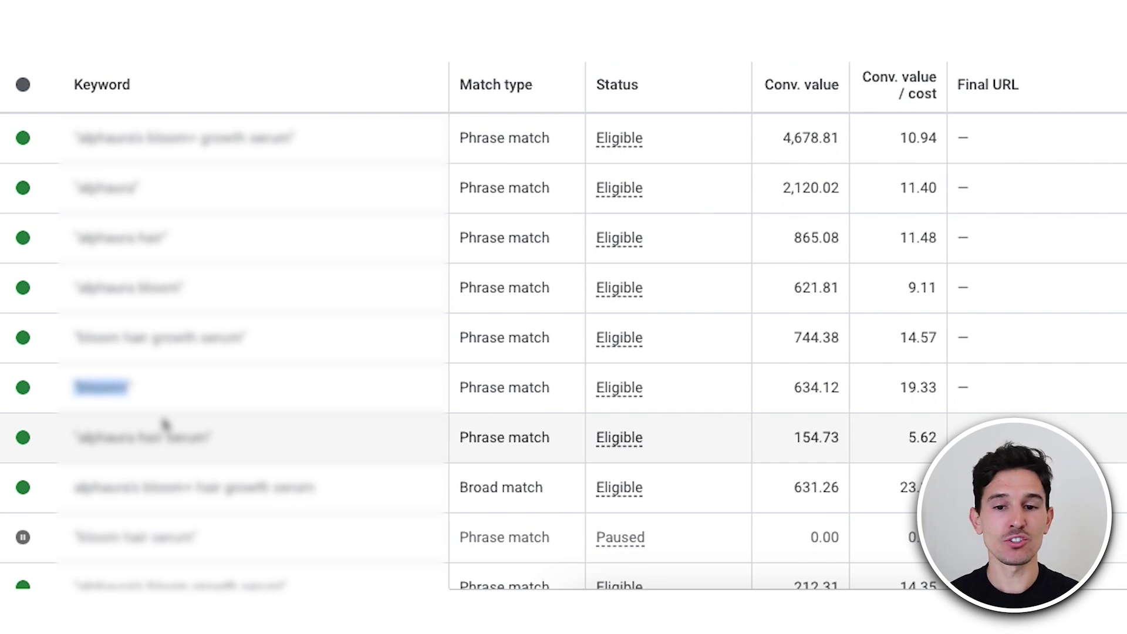
scroll(505, 307, "down", 10)
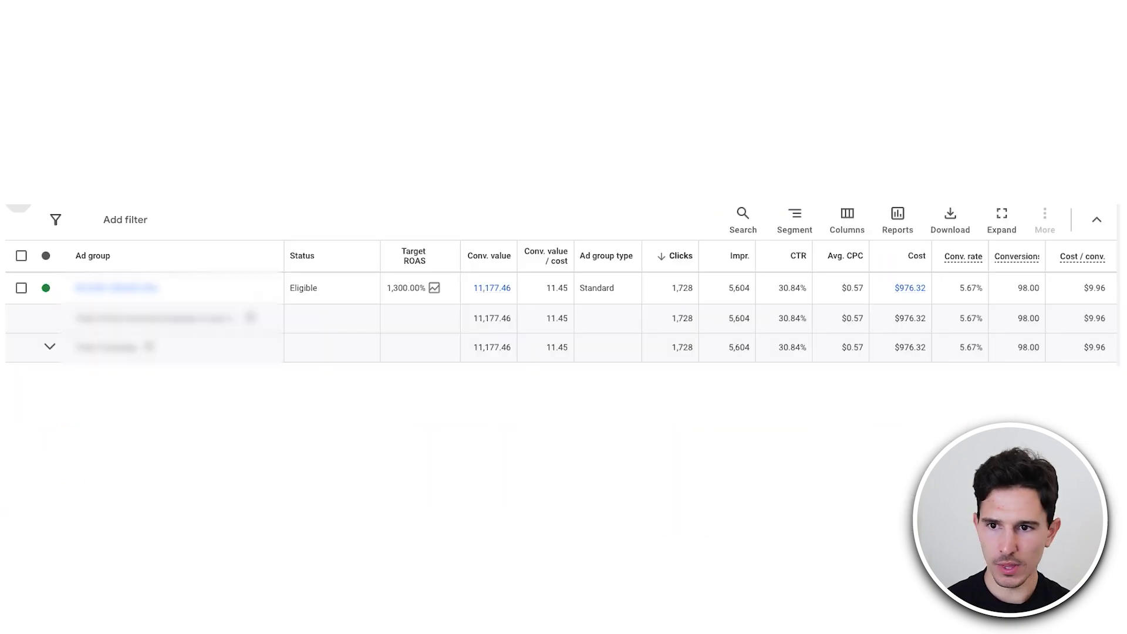
Add the Competitive metrics impression share and Click share columns via Modify columns
left_click(847, 219)
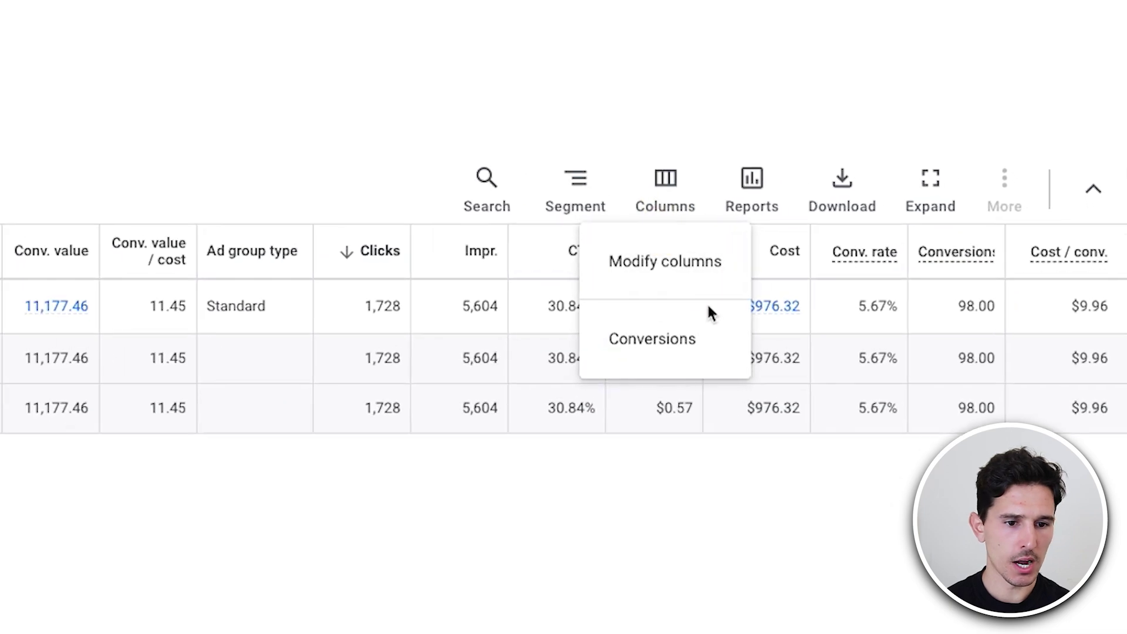
left_click(863, 270)
left_click(402, 268)
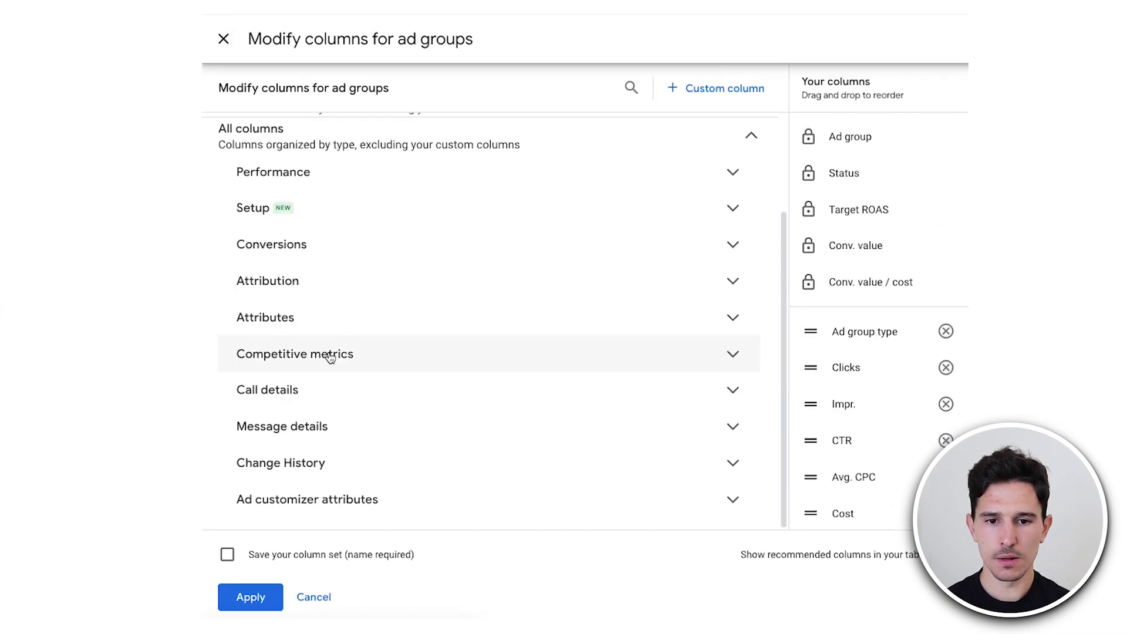
left_click(327, 356)
scroll(317, 345, "down", 2)
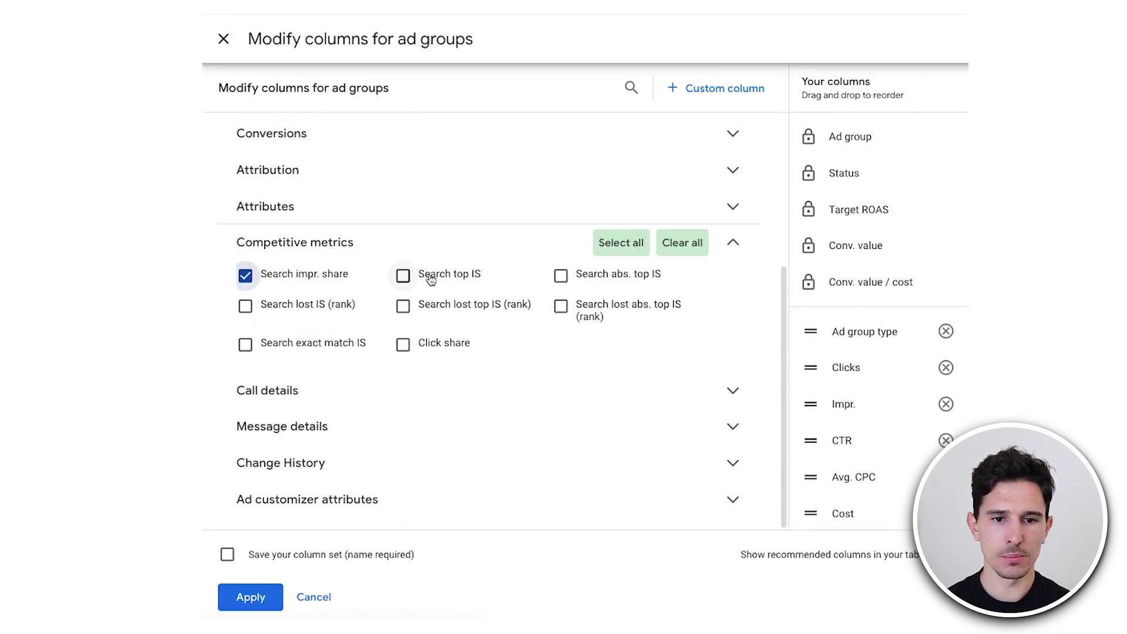
left_click(430, 352)
left_click(251, 597)
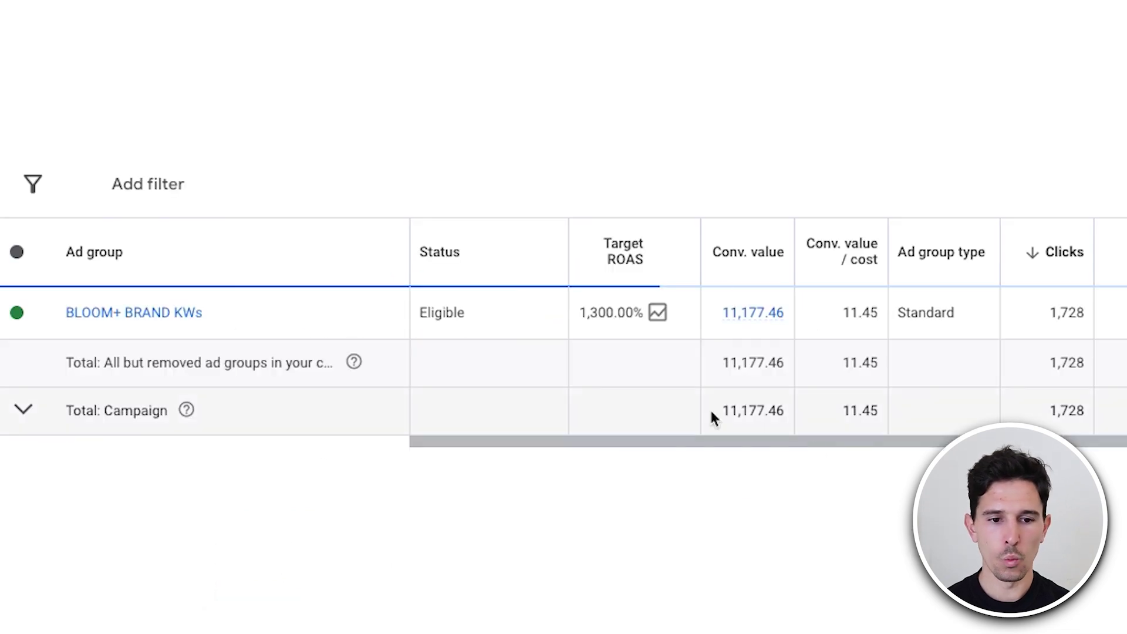
Review the new columns: 73.29% search impression share, 44.97% absolute top, $9.96 cost/conv
left_click_drag(819, 441, 1097, 439)
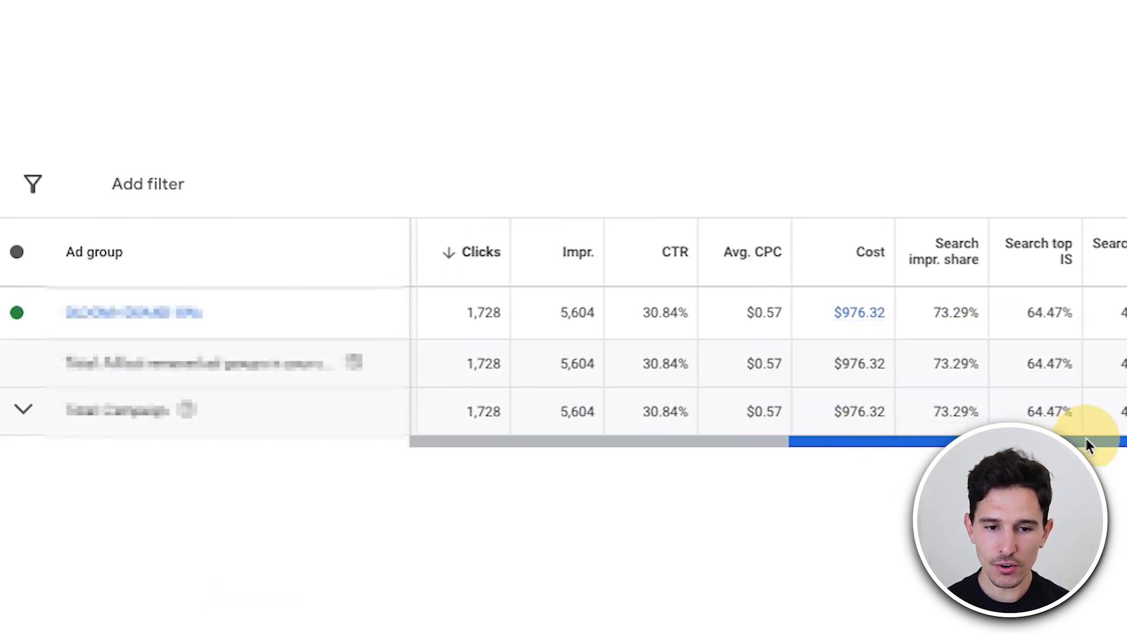
double_click(952, 313)
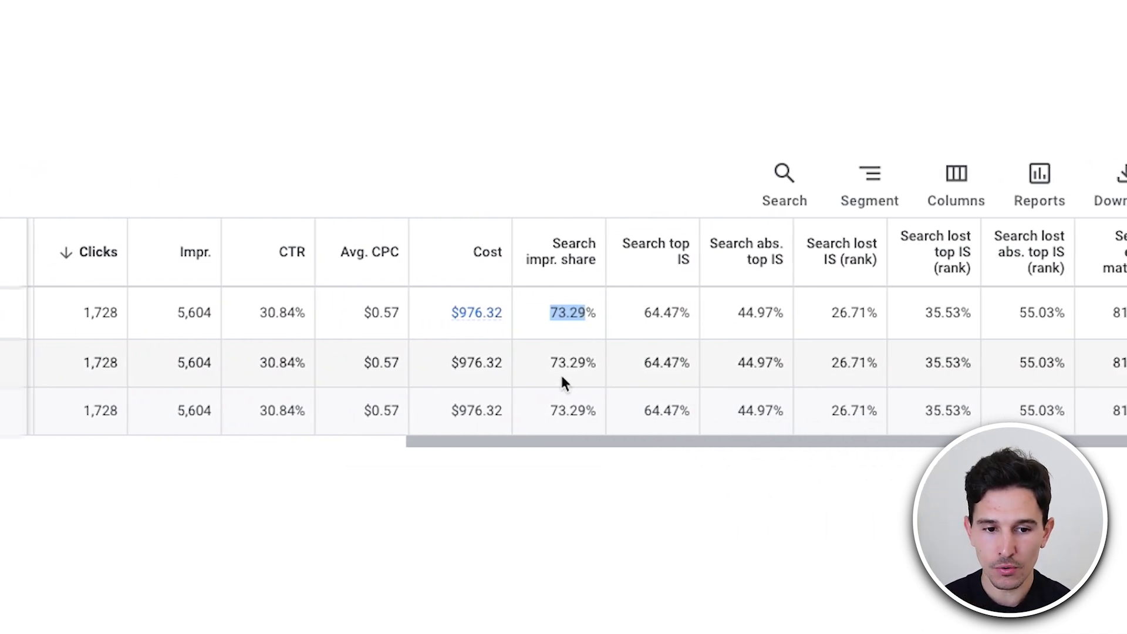
double_click(769, 314)
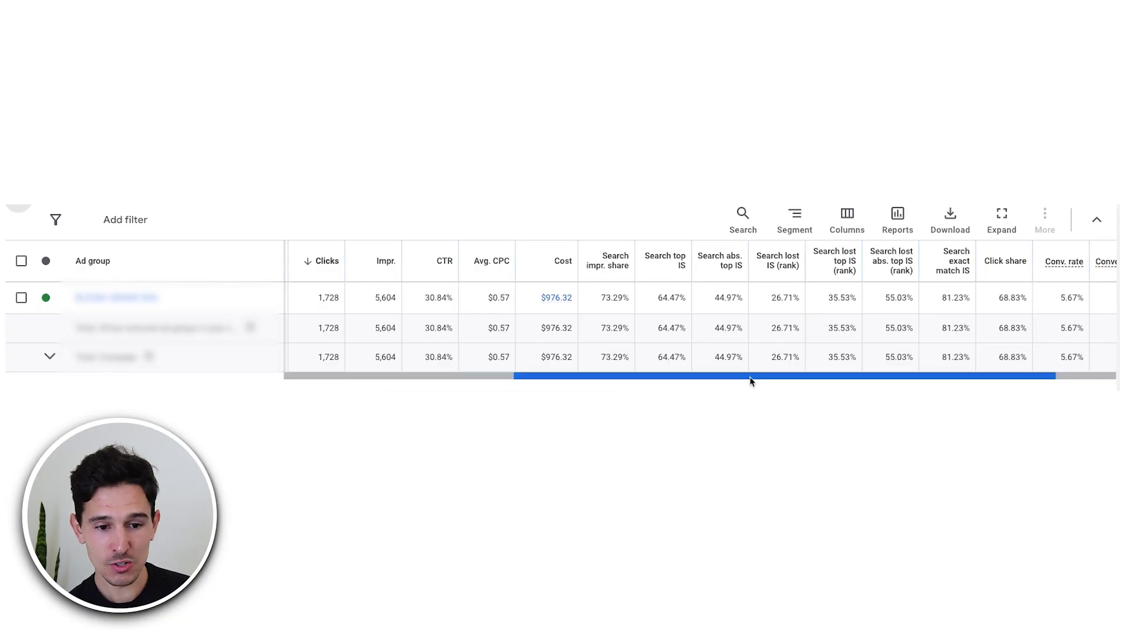
scroll(752, 381, "right", 5)
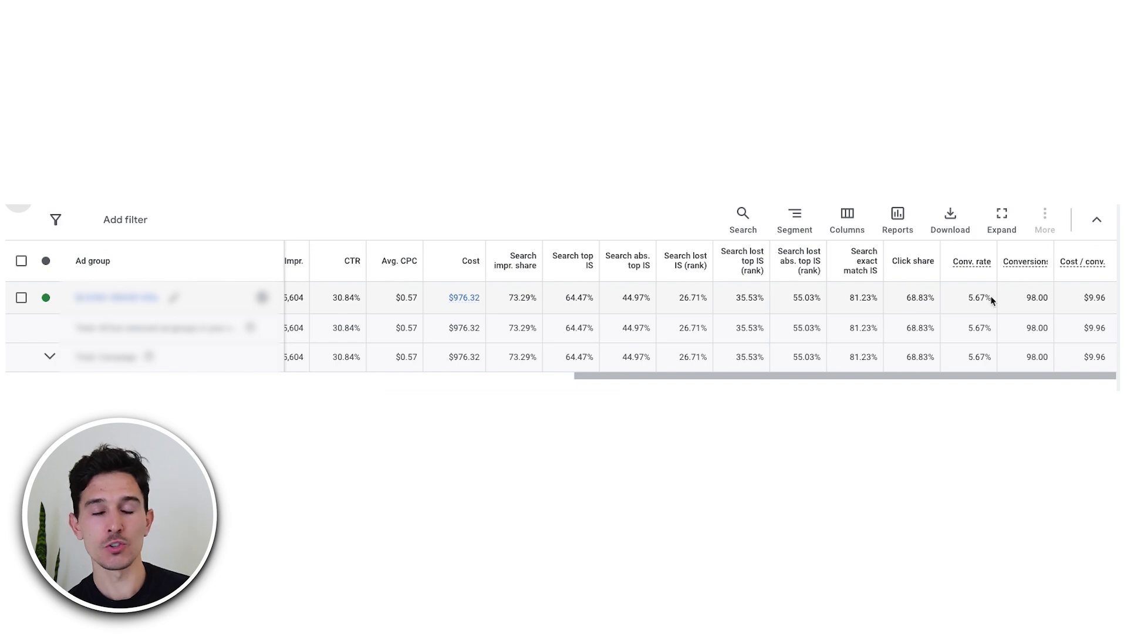
double_click(519, 300)
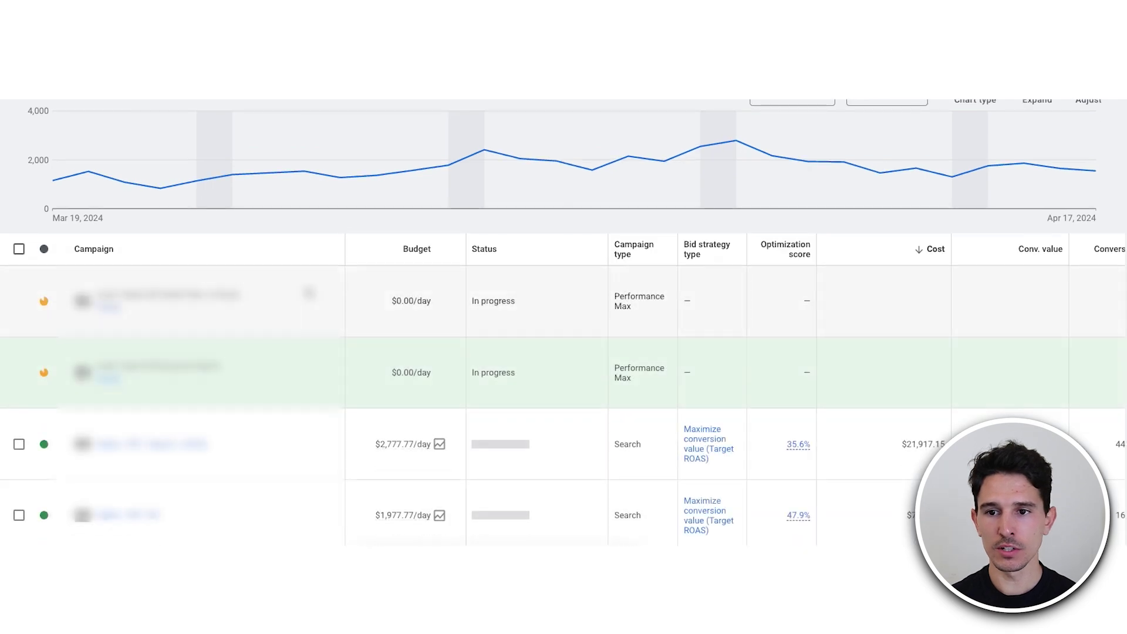
In the campaigns table, check the shopping campaign's 15.00 conversions against its $310.10 cost
scroll(294, 376, "down", 5)
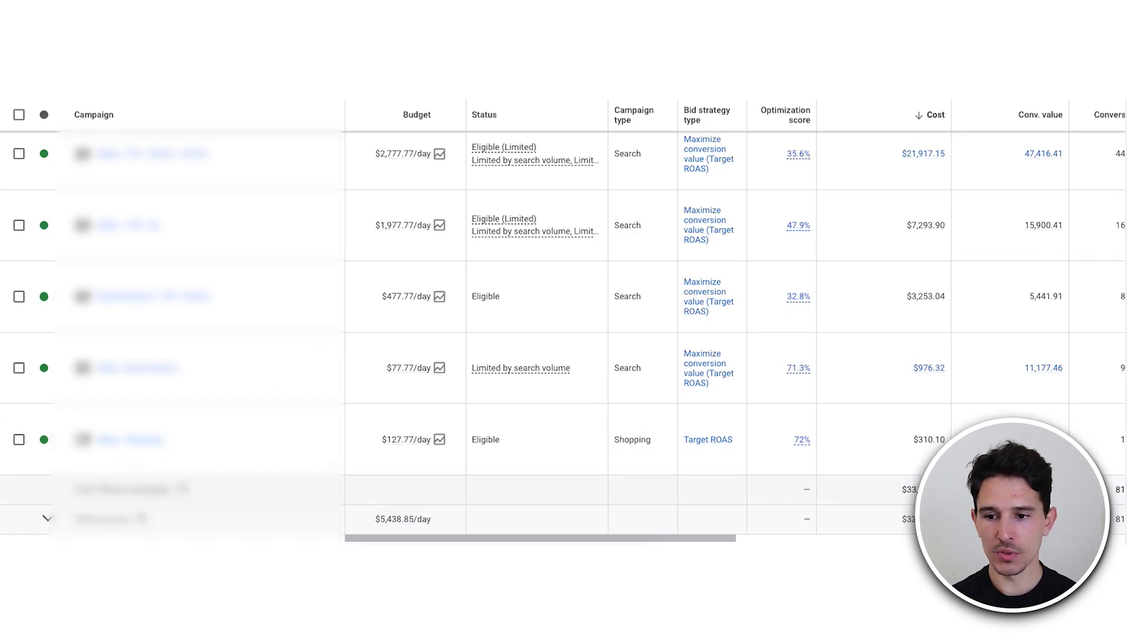
left_click_drag(634, 537, 835, 536)
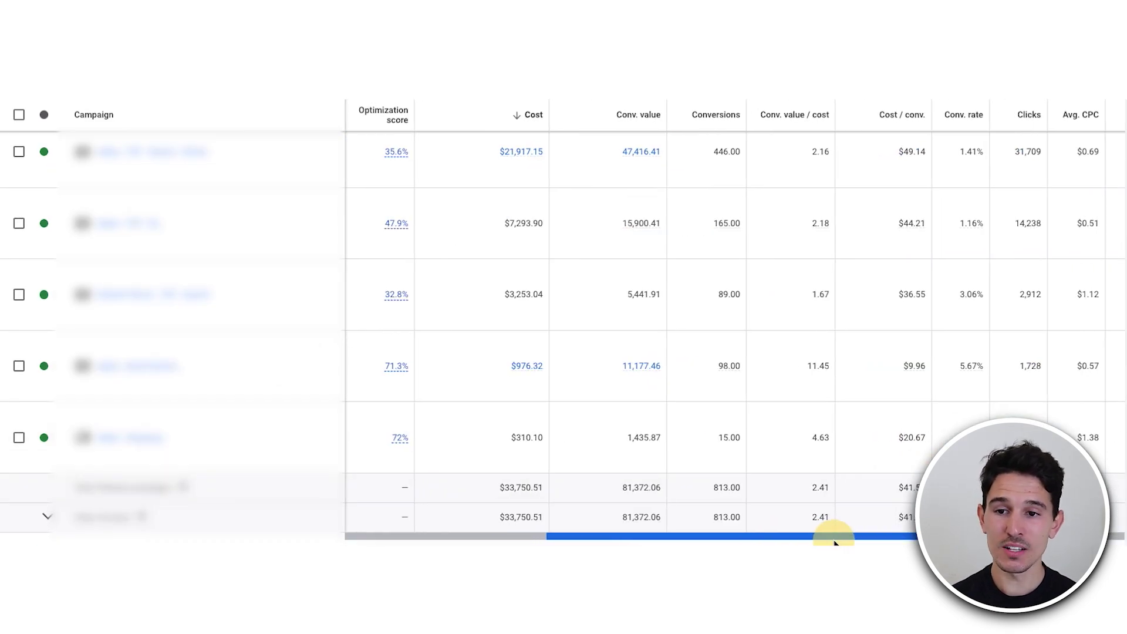
double_click(727, 436)
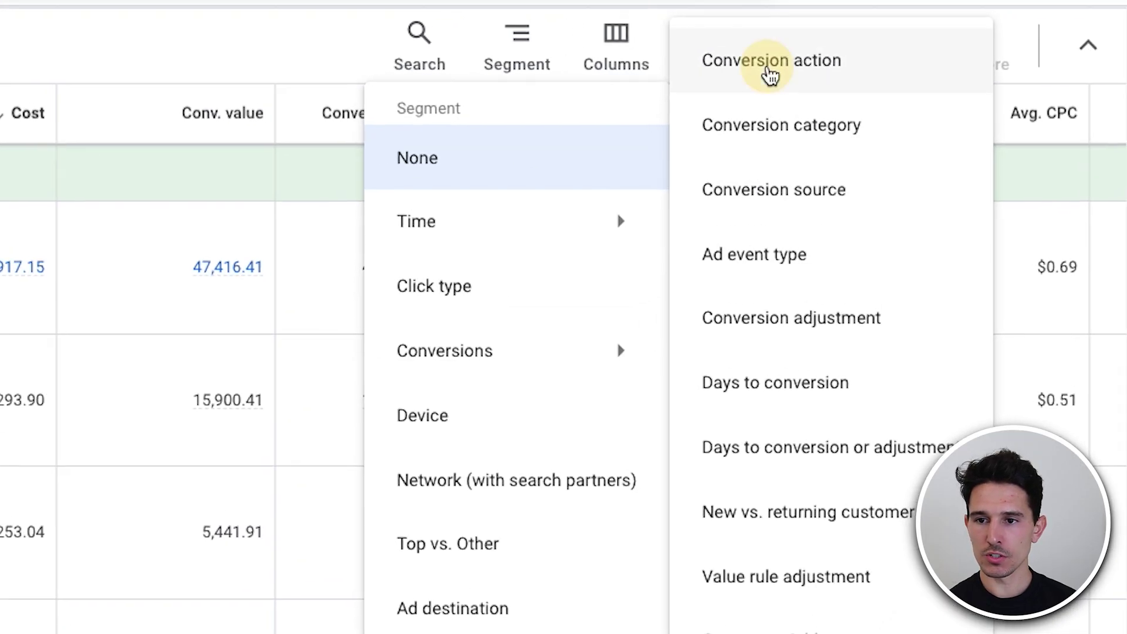
left_click(795, 57)
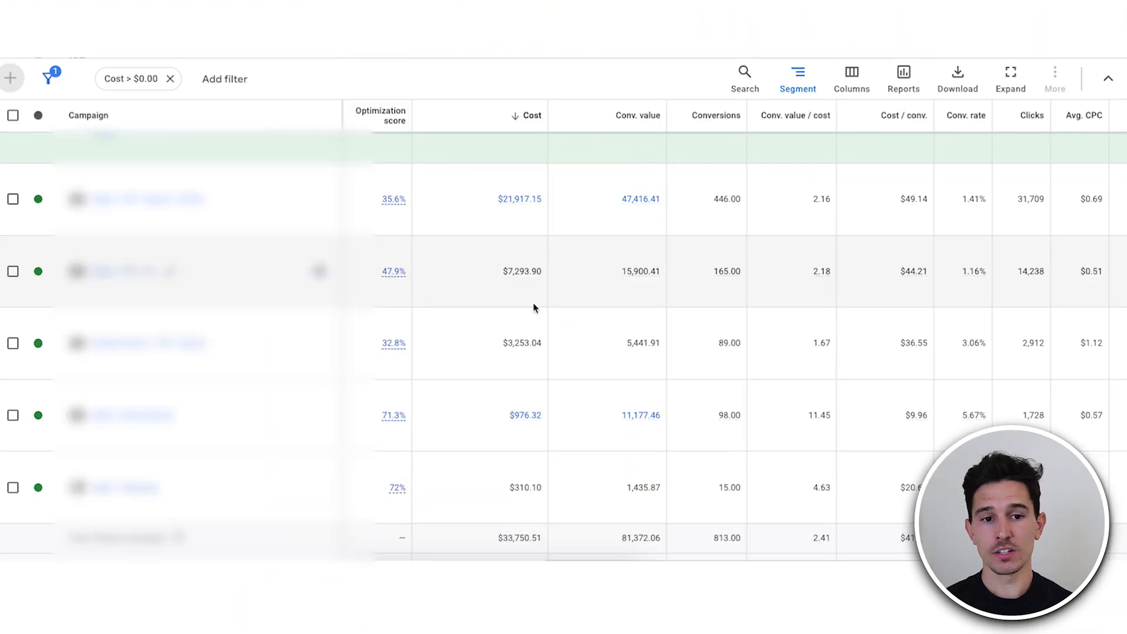
scroll(533, 308, "up", 4)
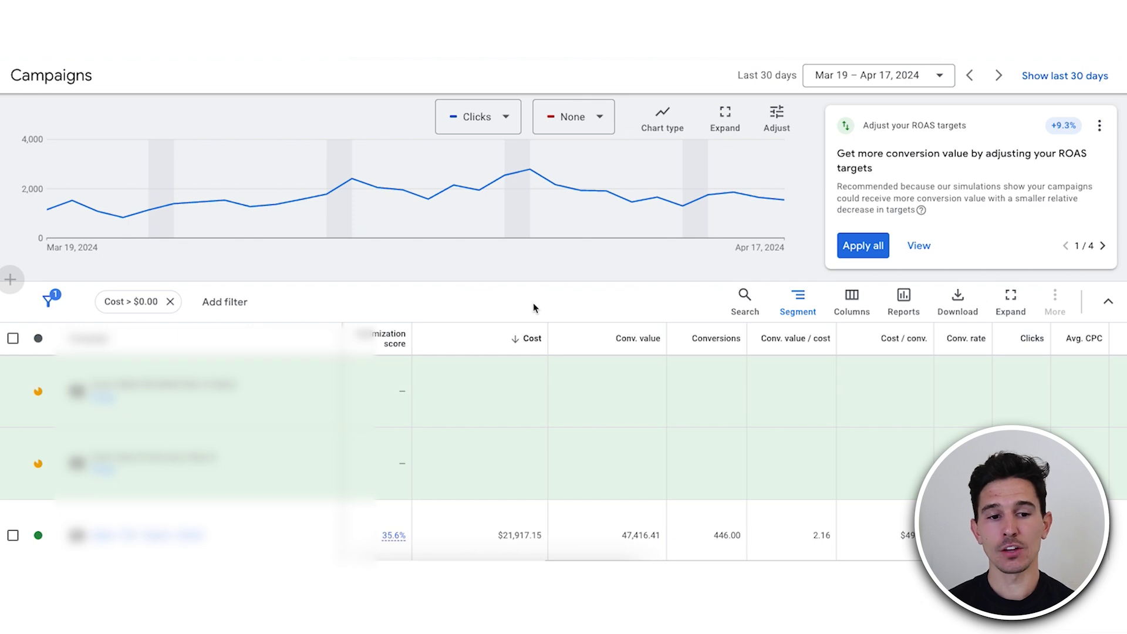
scroll(533, 308, "down", 4)
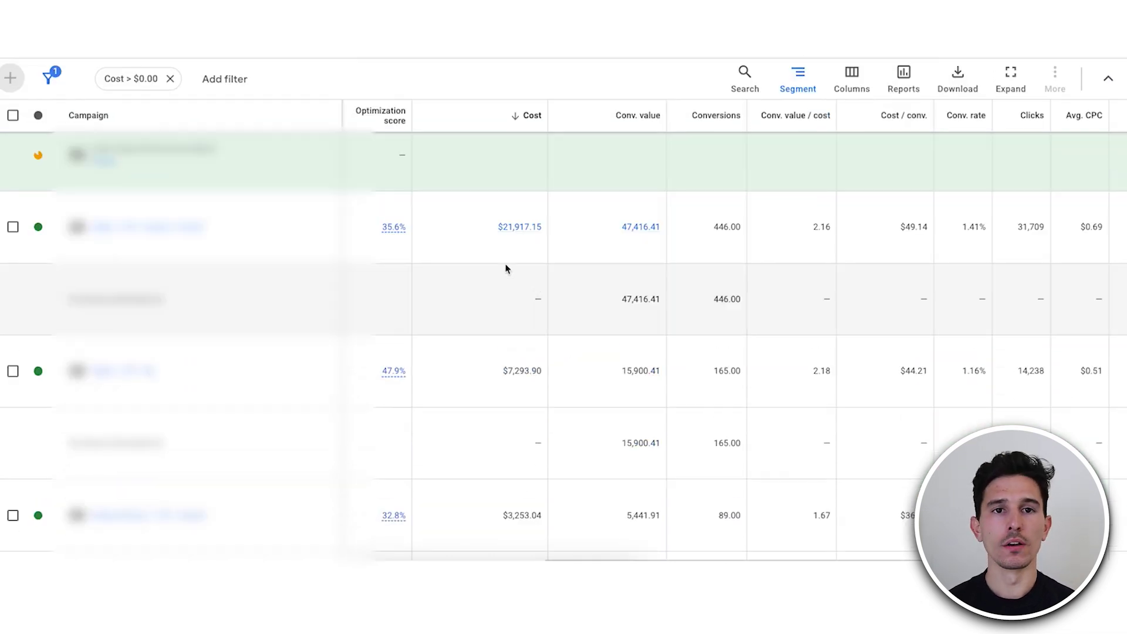
left_click(807, 88)
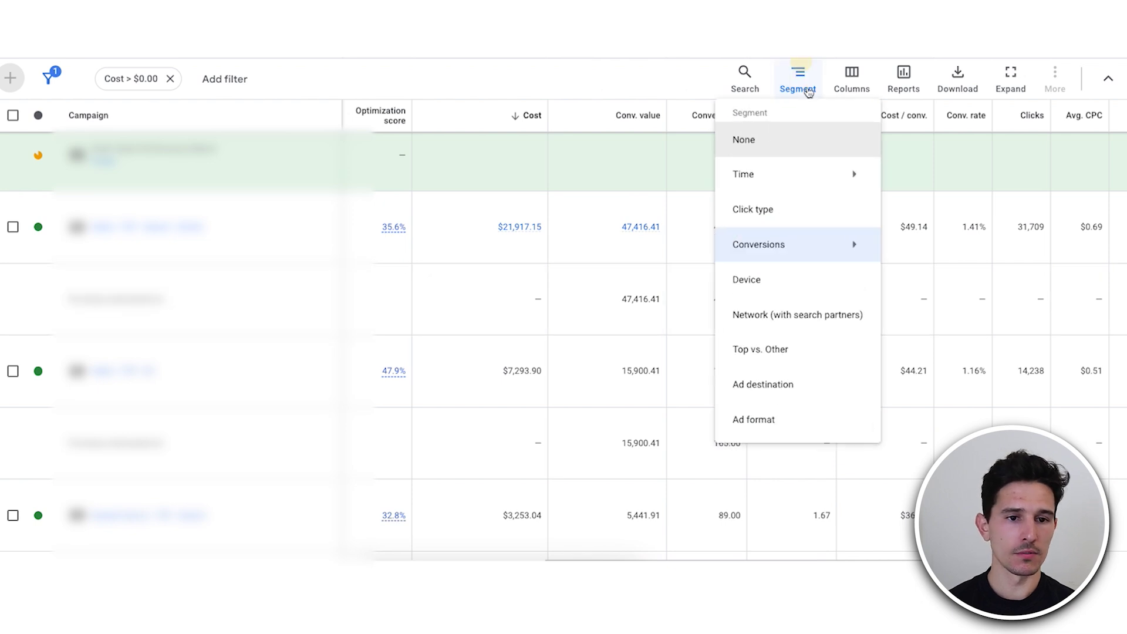
left_click(813, 141)
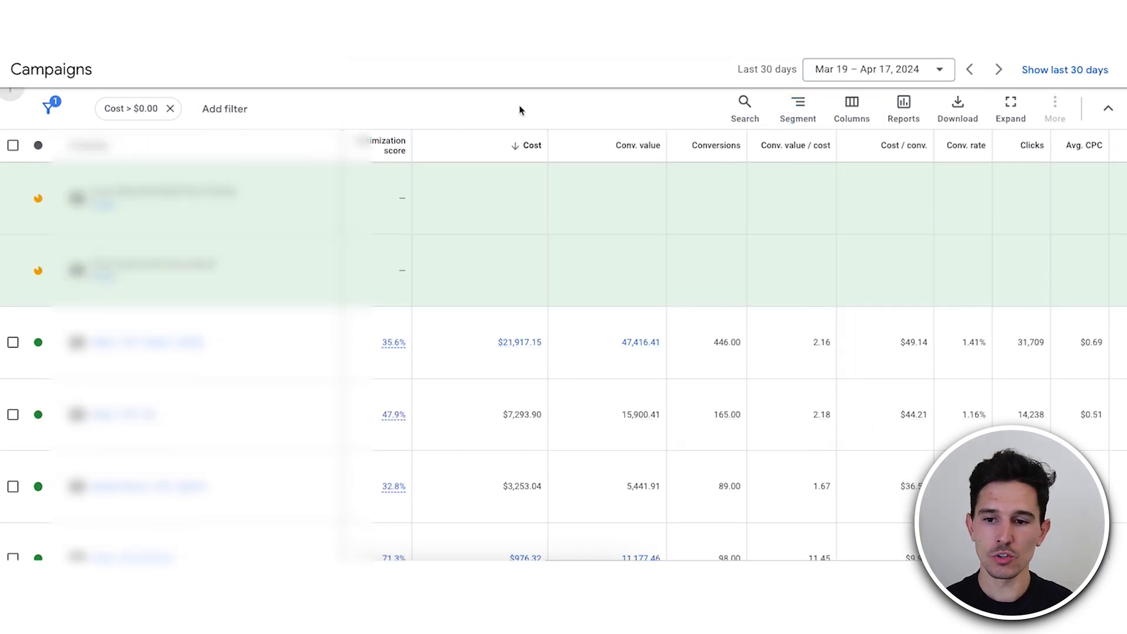